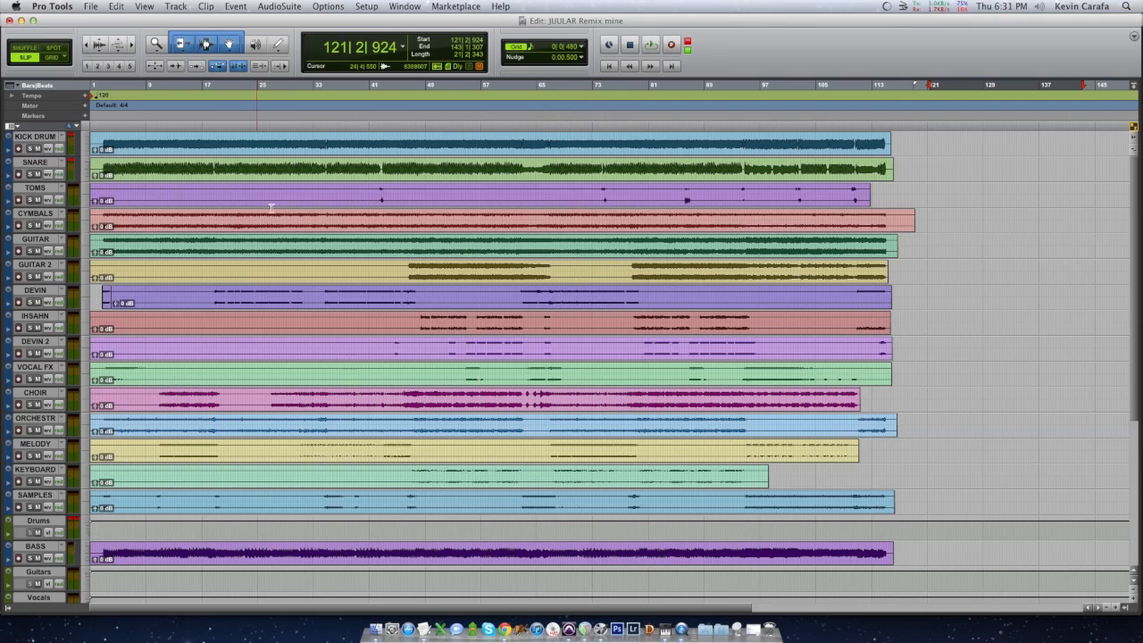
Step: Select the full CYMBALS clip and locate the Bounce to Disk command without running it
left_click(835, 224)
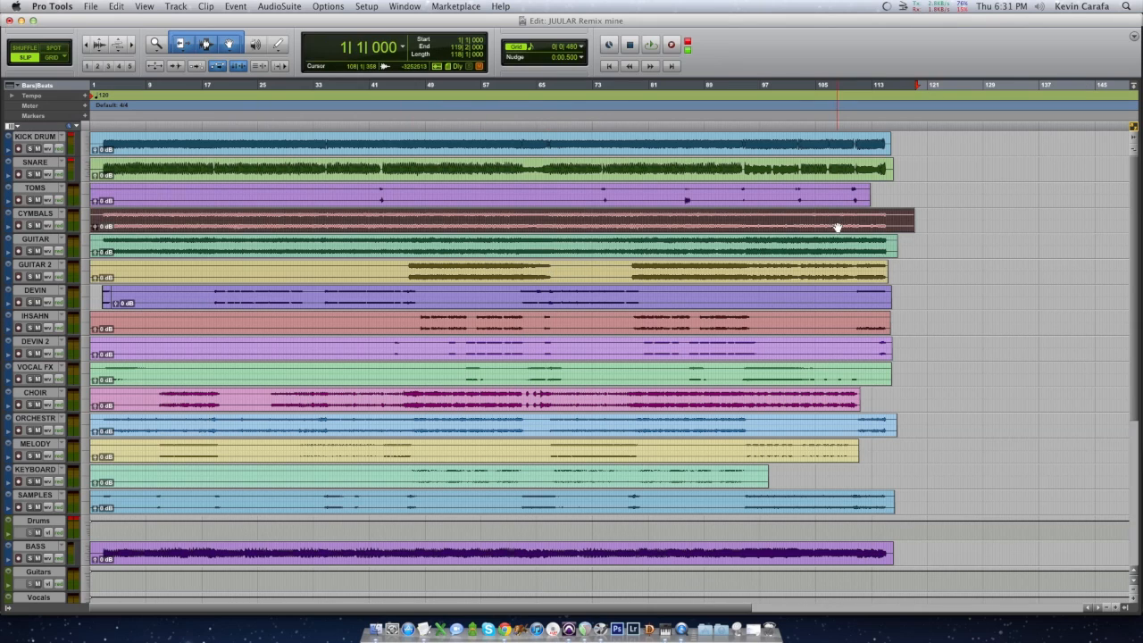
left_click(91, 6)
mouse_move(158, 159)
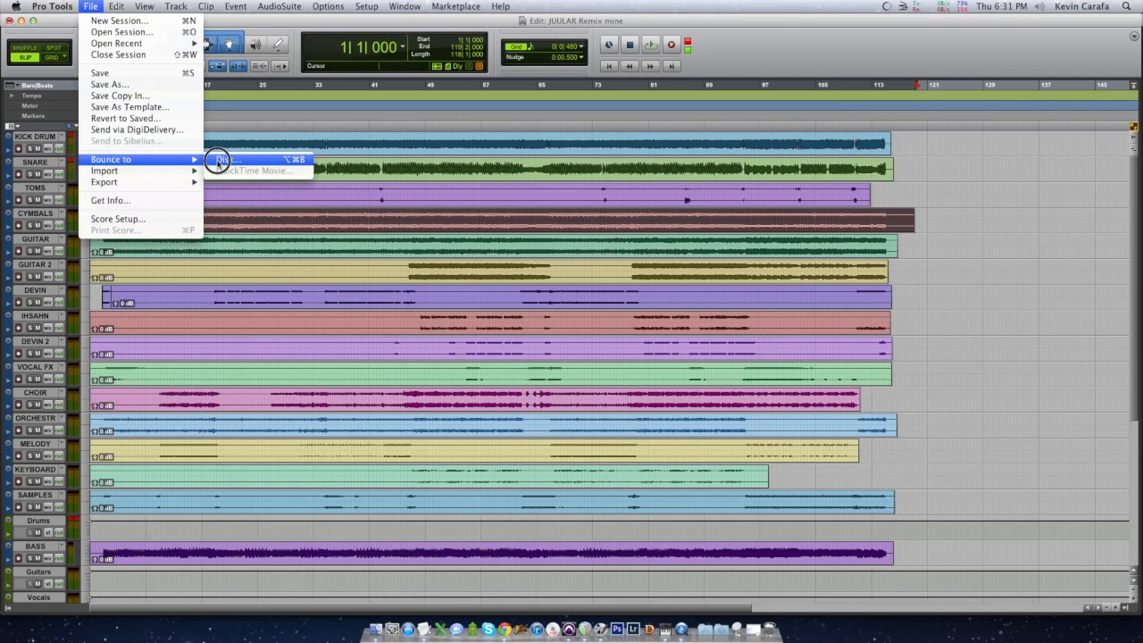
left_click(315, 249)
Step: Look over the track list in the Edit window, then bring up the Mix window
scroll(527, 295, "down", 3)
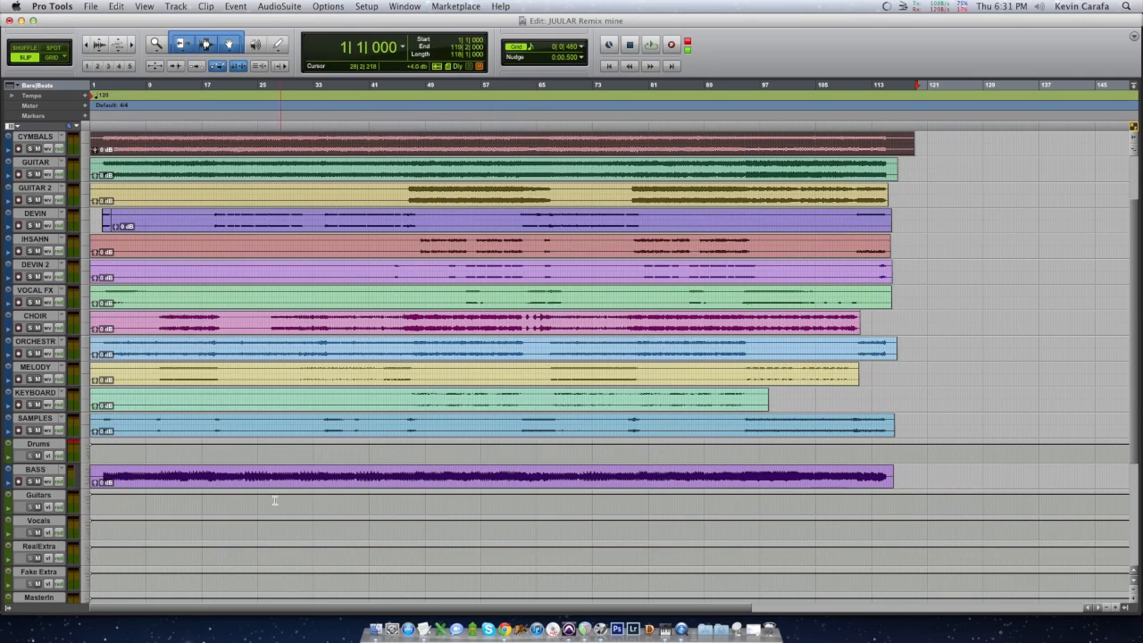
scroll(349, 449, "up", 3)
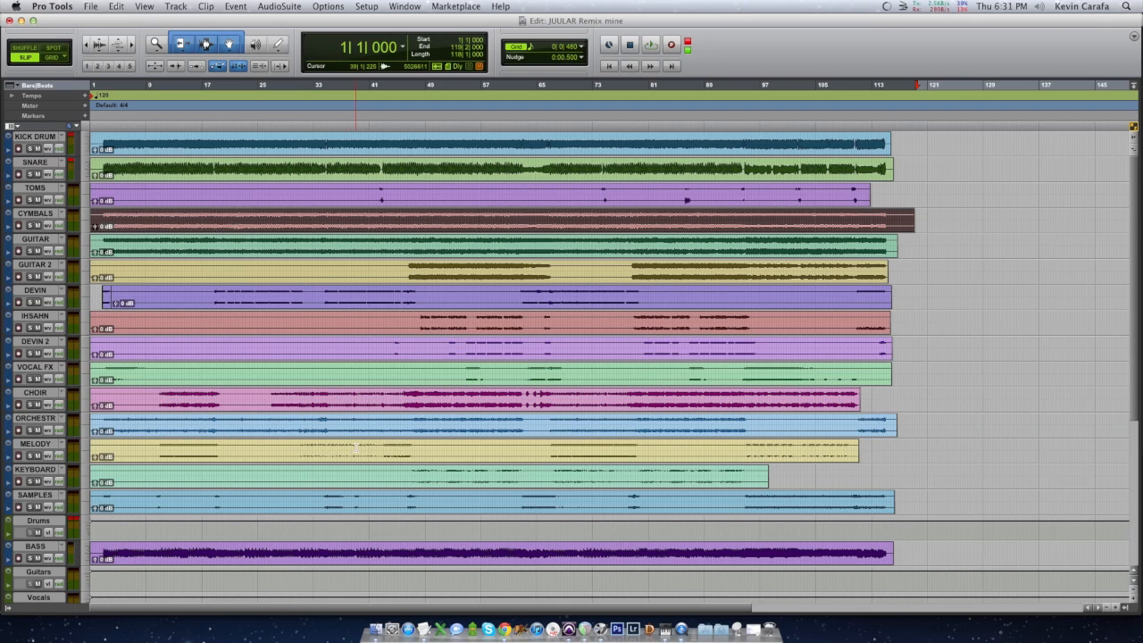
scroll(351, 449, "down", 5)
scroll(355, 450, "up", 3)
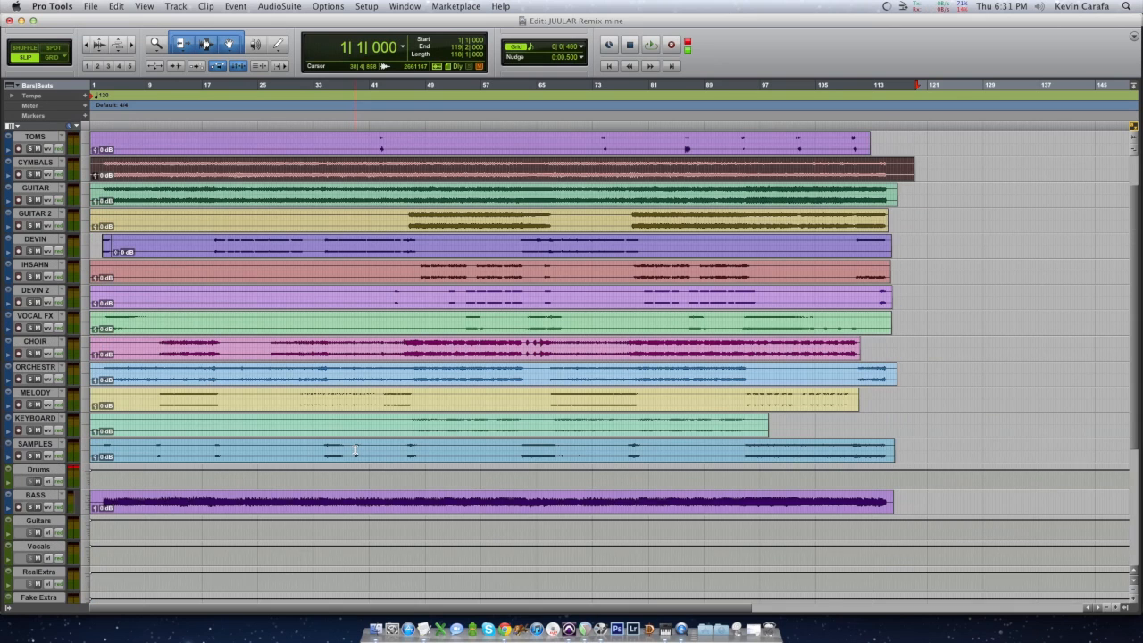
key("super+equal")
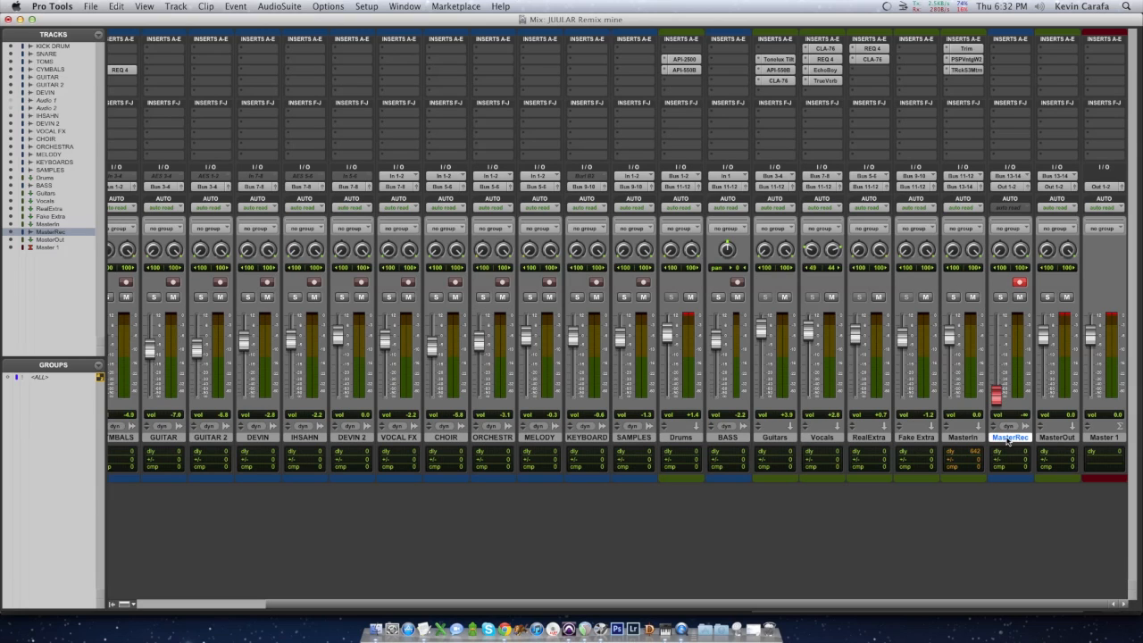
Step: Select the submix tracks from Drums through Fake Extra in the mixer
left_click(681, 437)
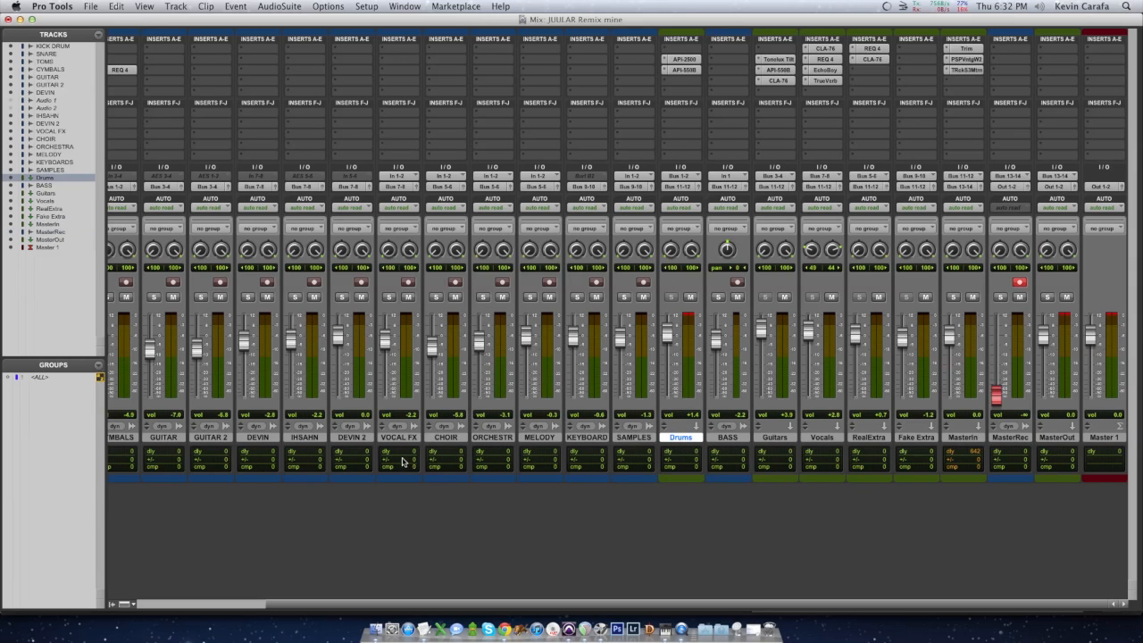
scroll(405, 461, "left", 4)
scroll(408, 461, "right", 4)
left_click(924, 439, "shift")
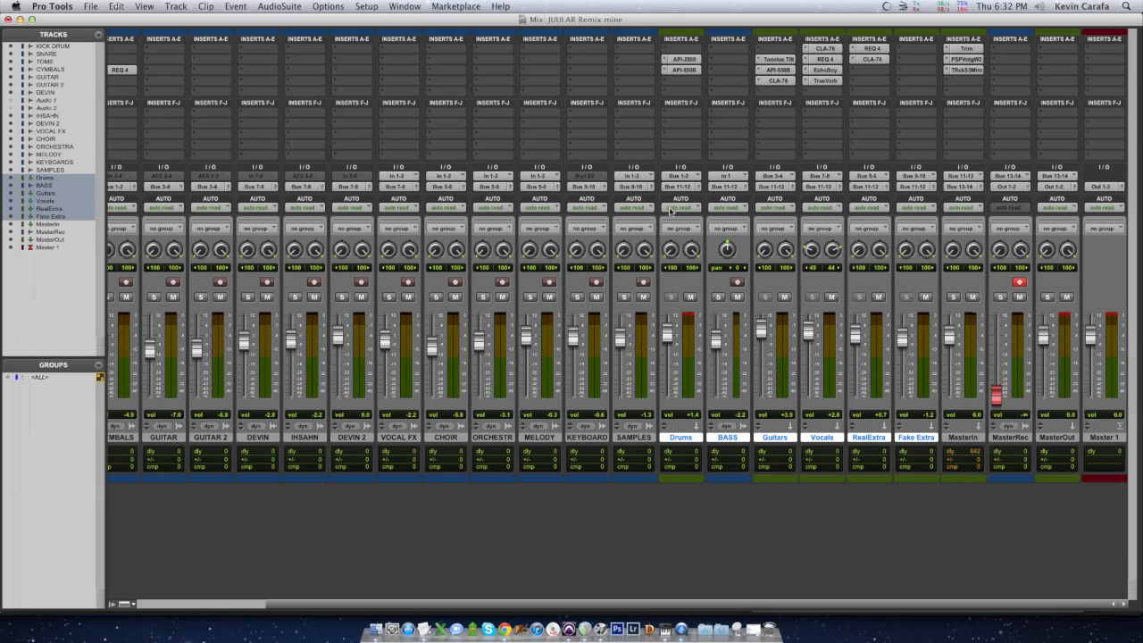
Step: Examine the master section's strips one by one: Master 1, MasterIn, MasterRec and MasterOut
left_click(1104, 437)
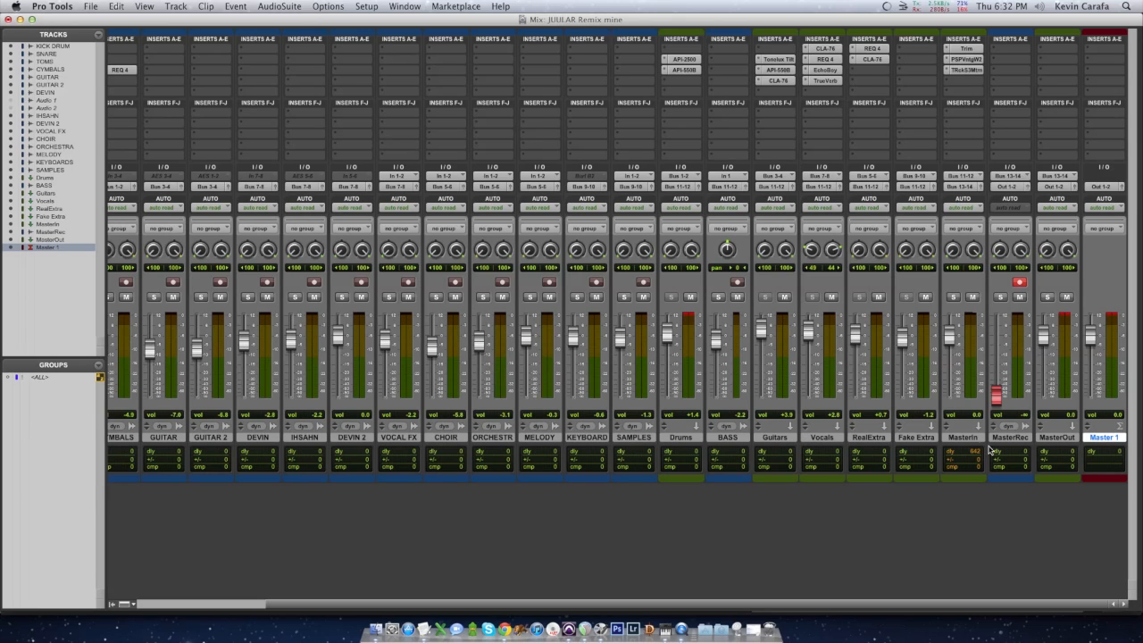
left_click(963, 436)
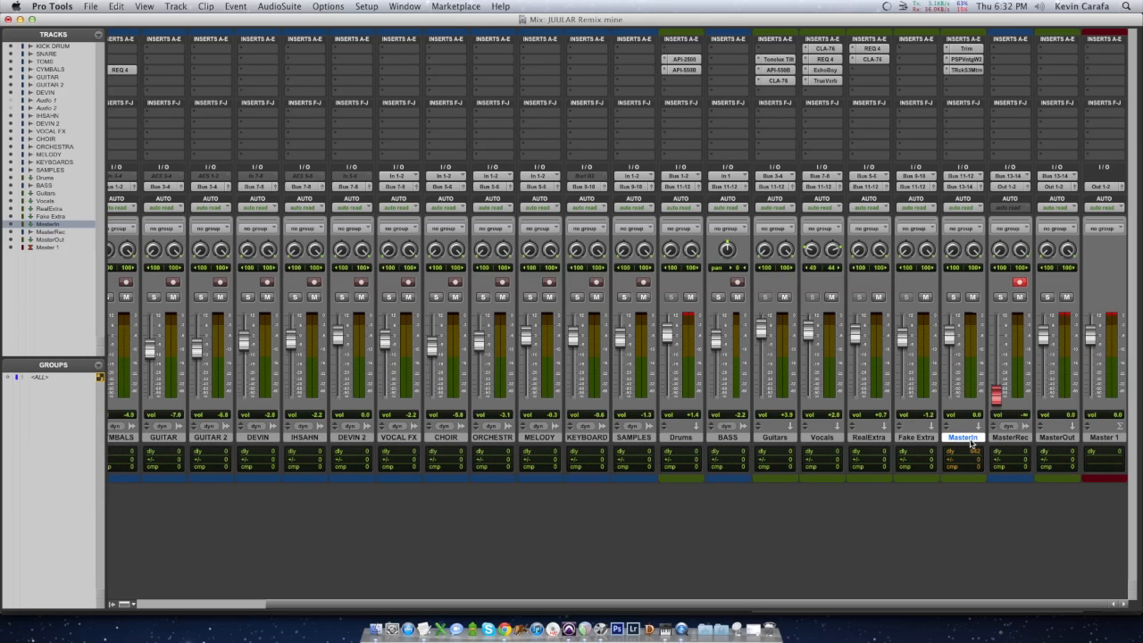
left_click(999, 442)
left_click(1047, 440)
left_click(1023, 440)
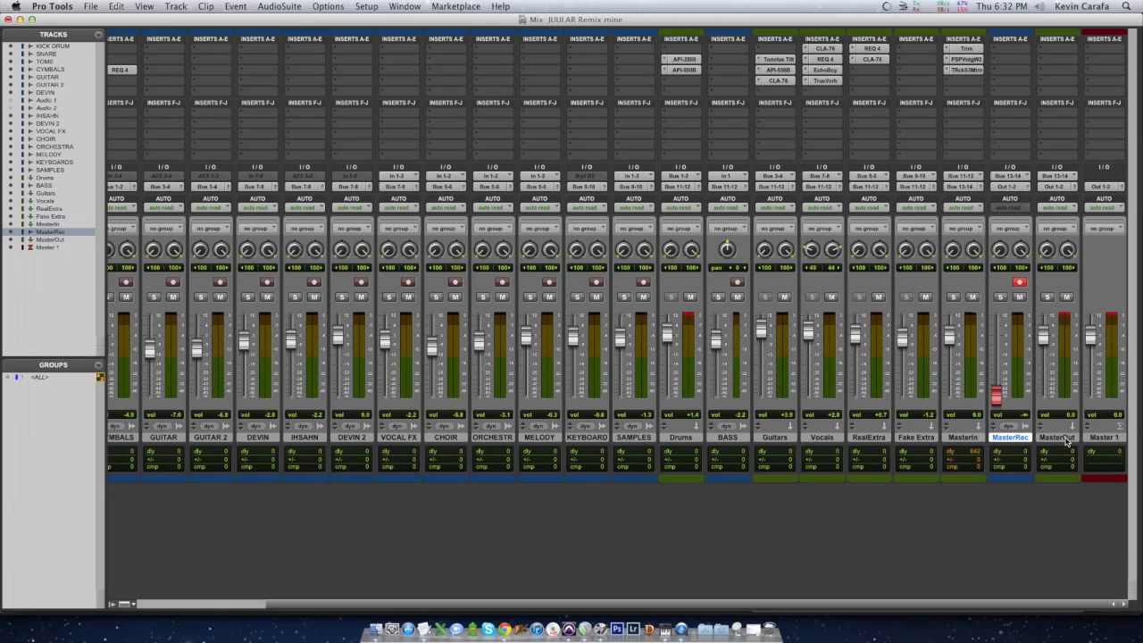
left_click(1066, 441)
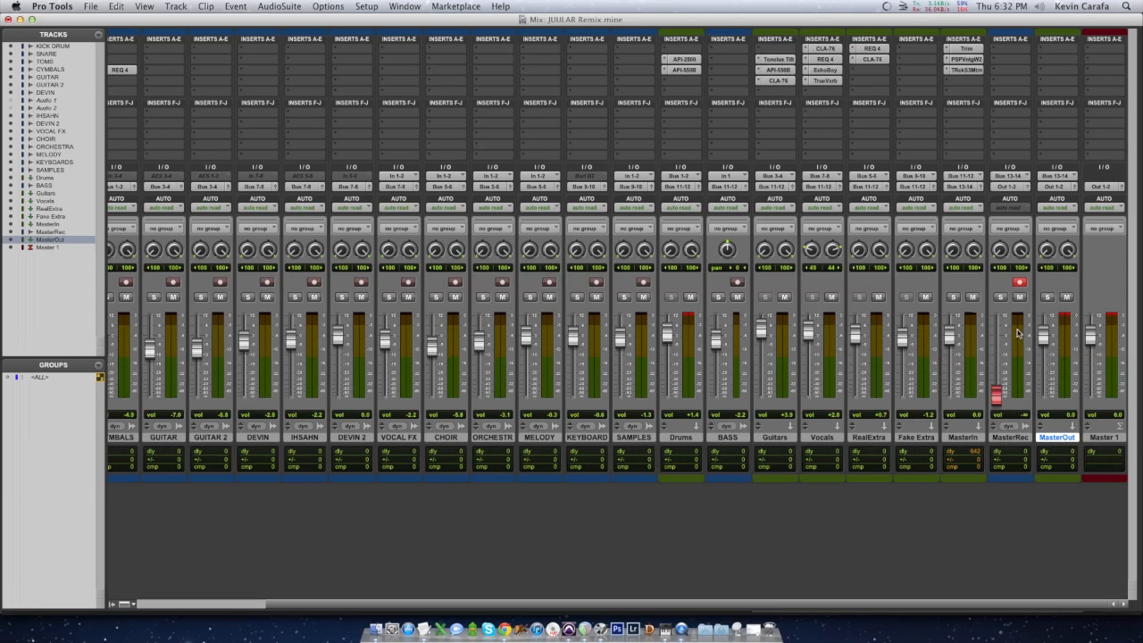
Step: Compare the MasterIn and MasterRec strips and turn off record enable on MasterRec
left_click(962, 438)
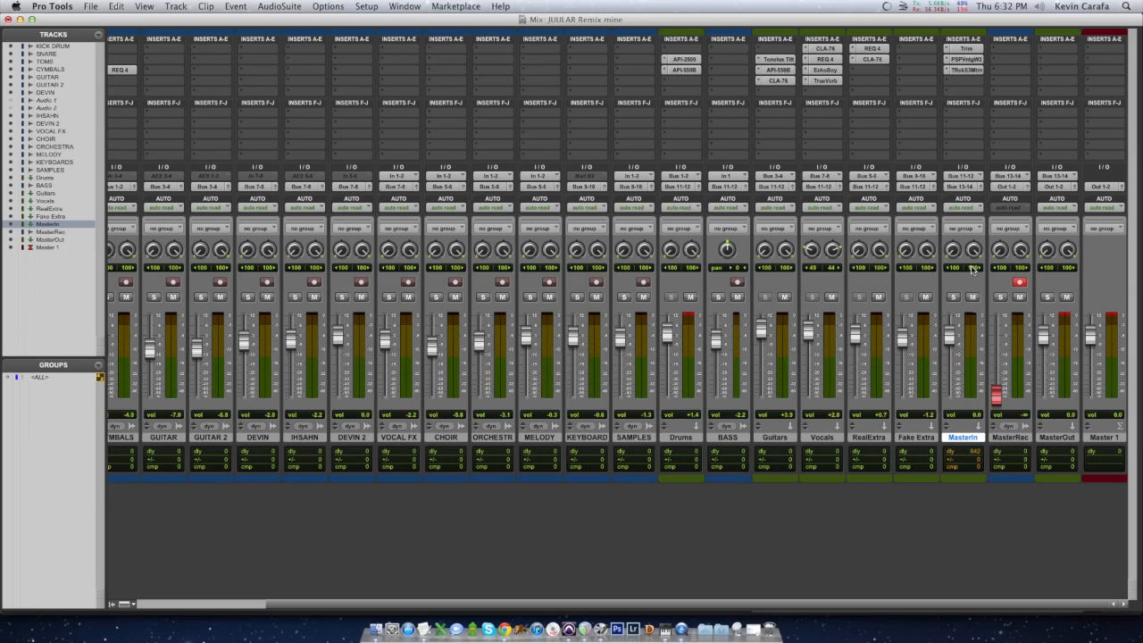
left_click(1009, 438)
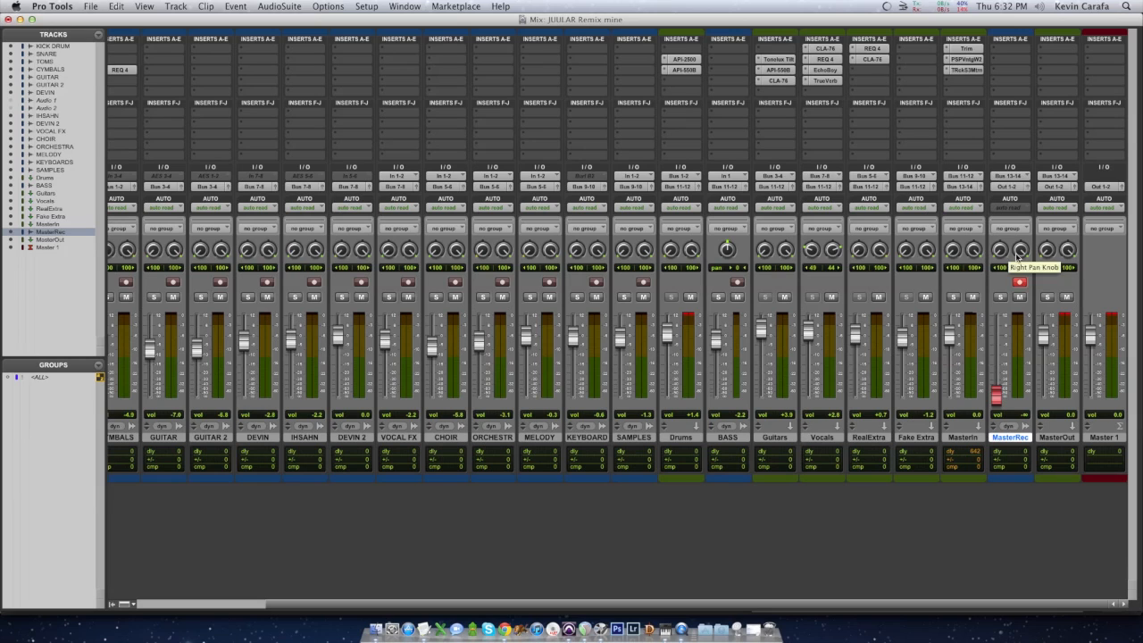
left_click(1019, 285)
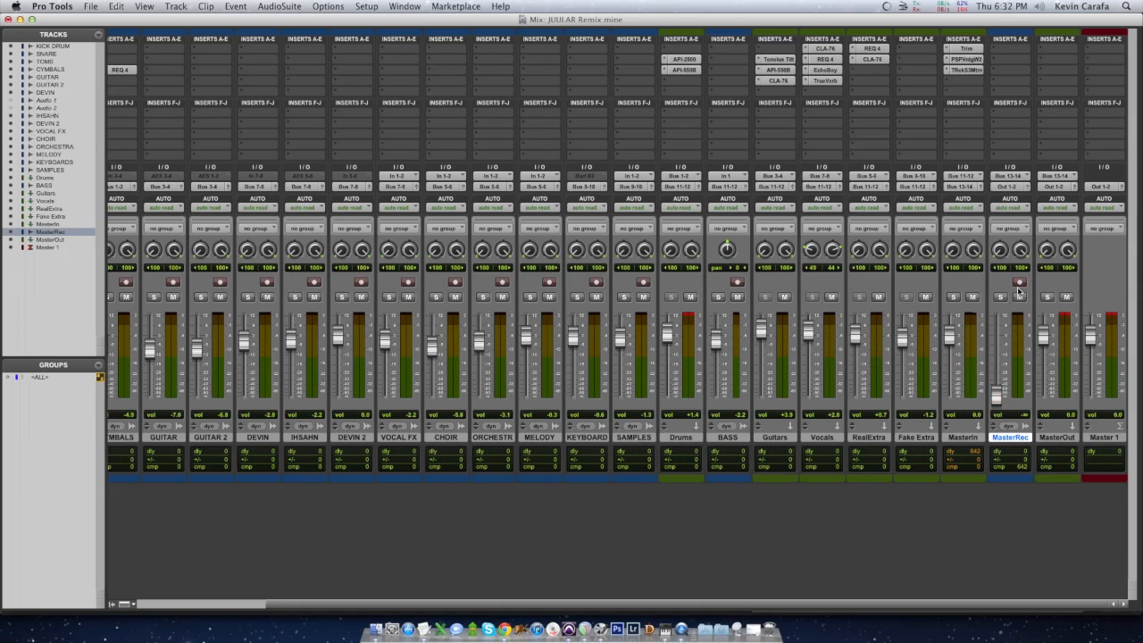
Step: Trace the signal path through MasterIn, MasterRec and MasterOut, checking their inserts and bus assignments
left_click(1057, 438)
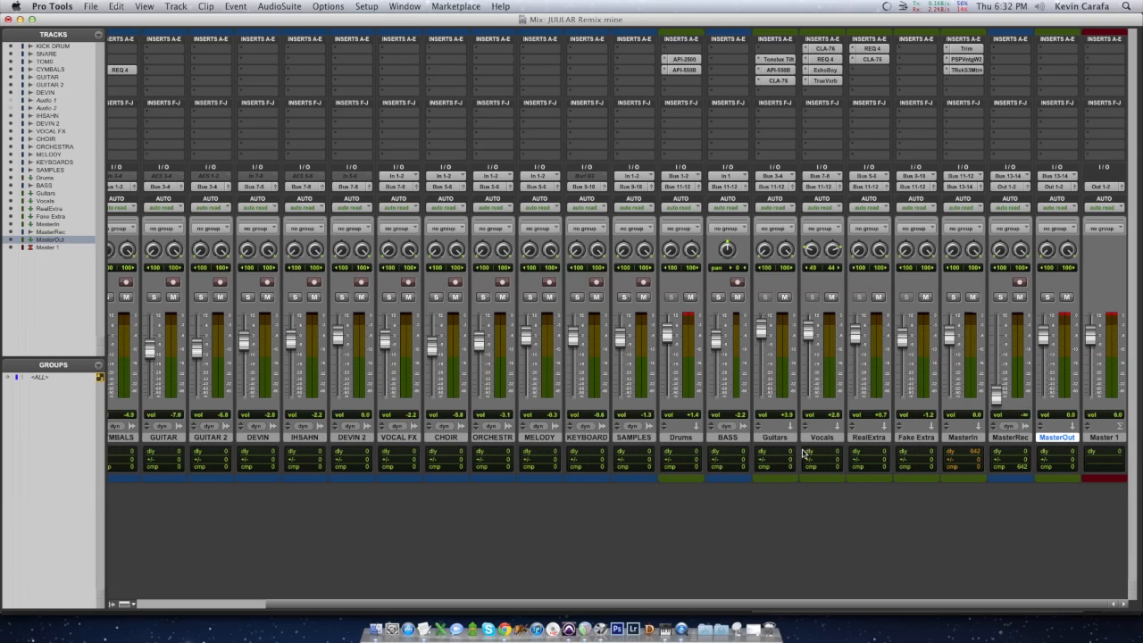
left_click(952, 438)
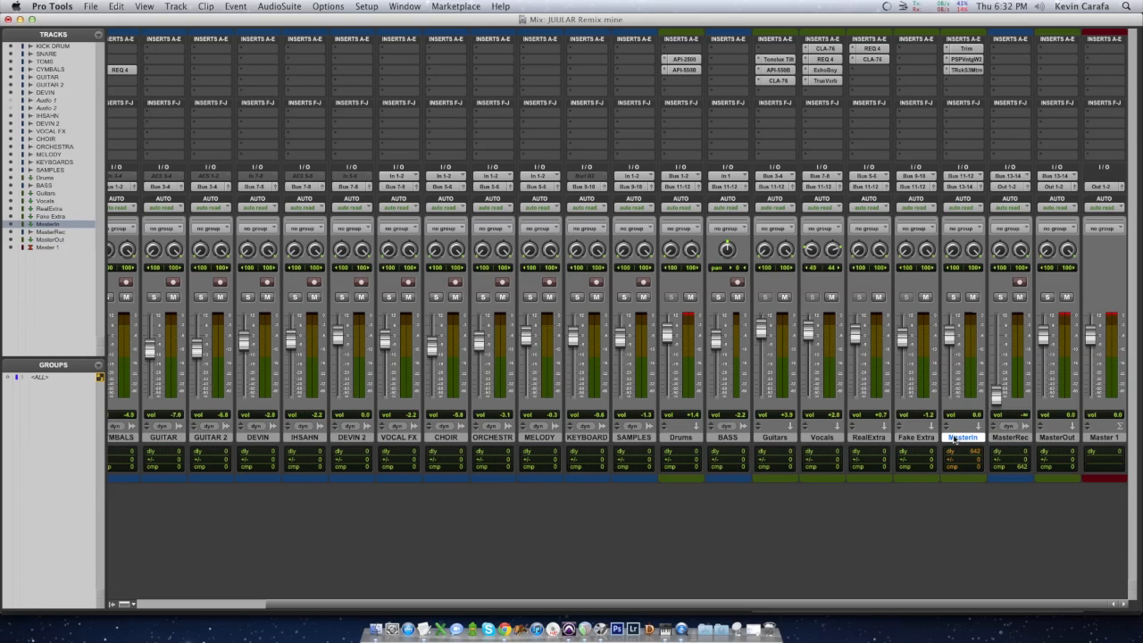
left_click(1011, 437)
left_click(1063, 437)
left_click(1012, 438)
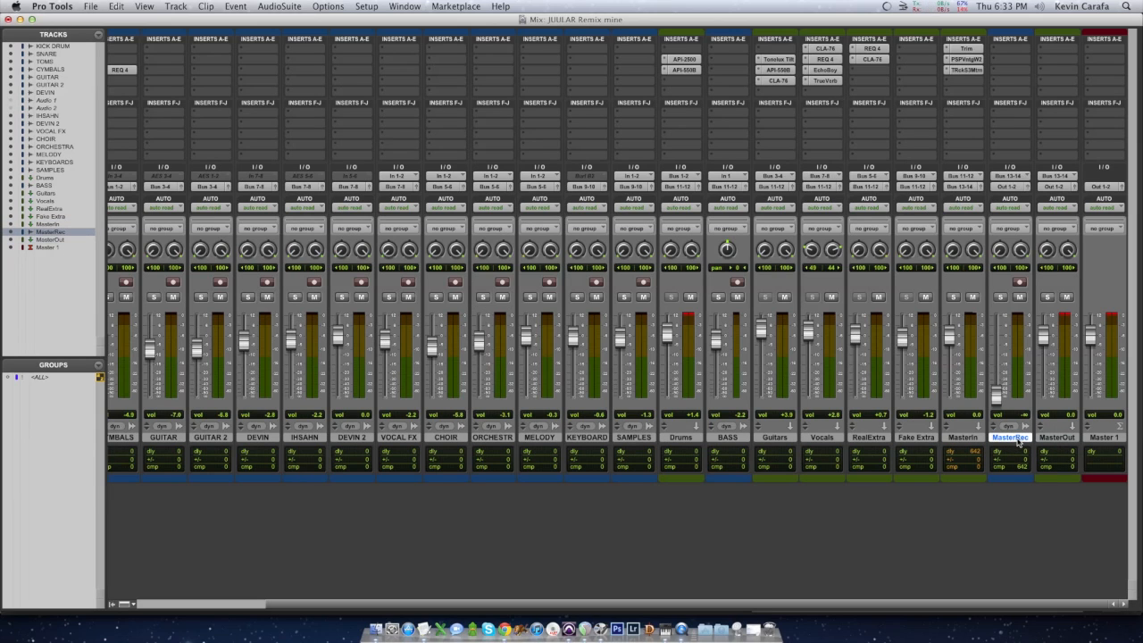
left_click(1060, 437)
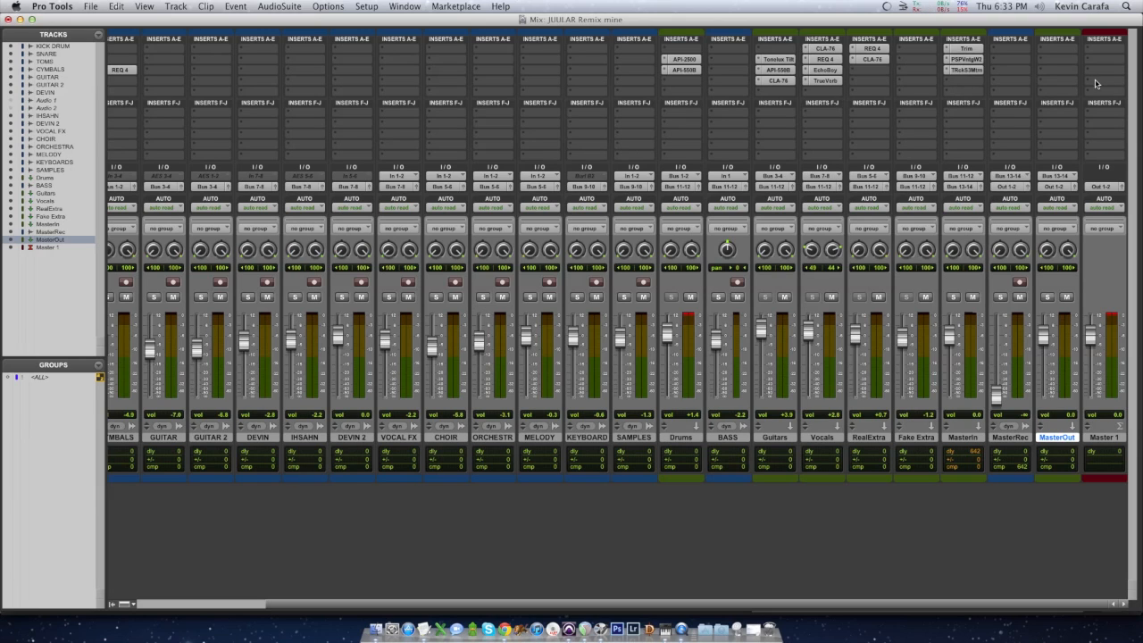
left_click(964, 441)
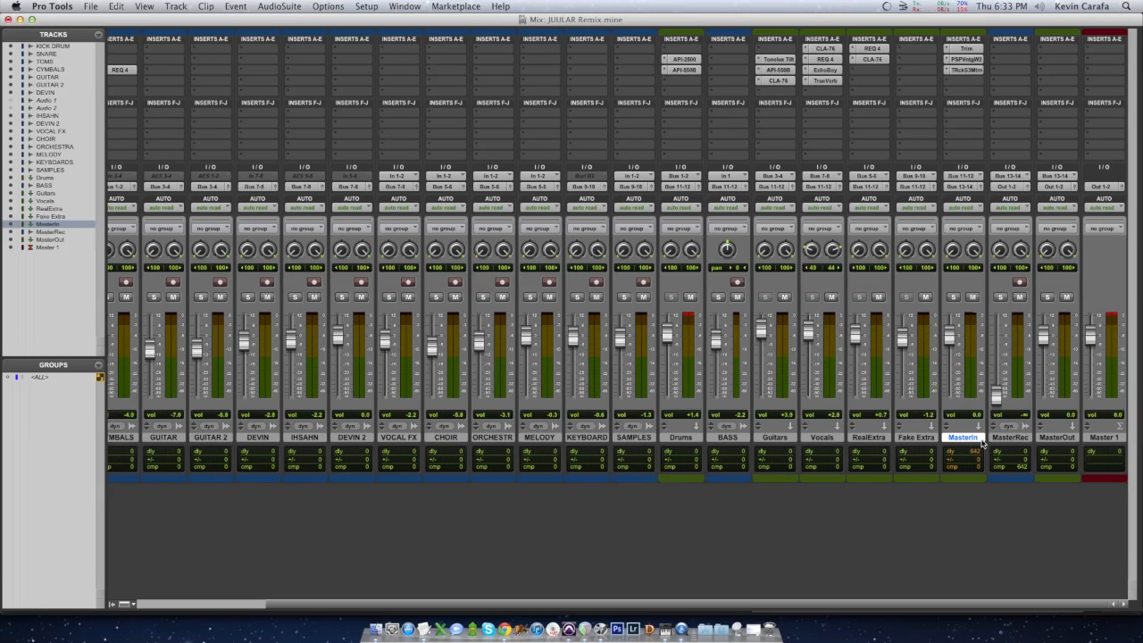
left_click(1010, 439)
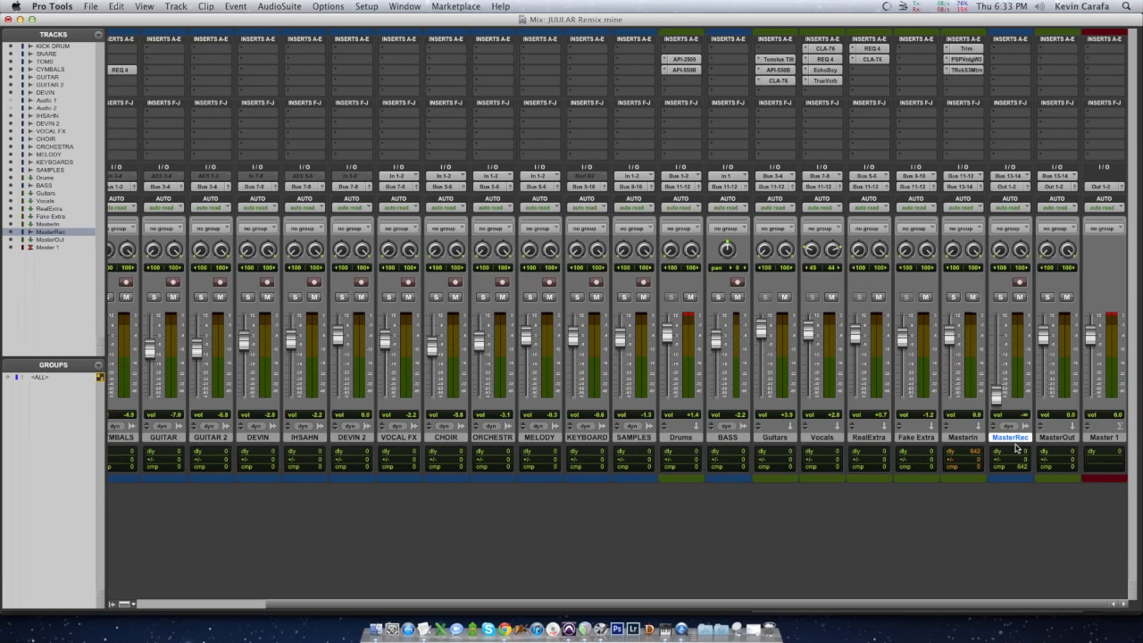
Step: Return to the Edit window and select the full recorded clip on the MasterRec track
key("super+equal")
scroll(493, 313, "down", 10)
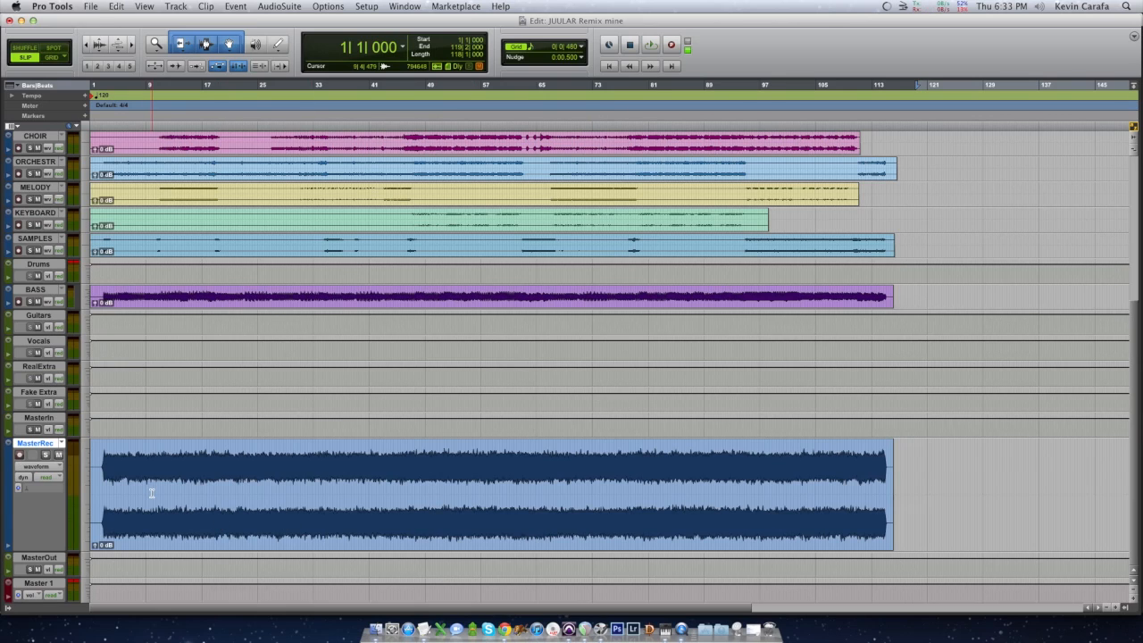
left_click(726, 508)
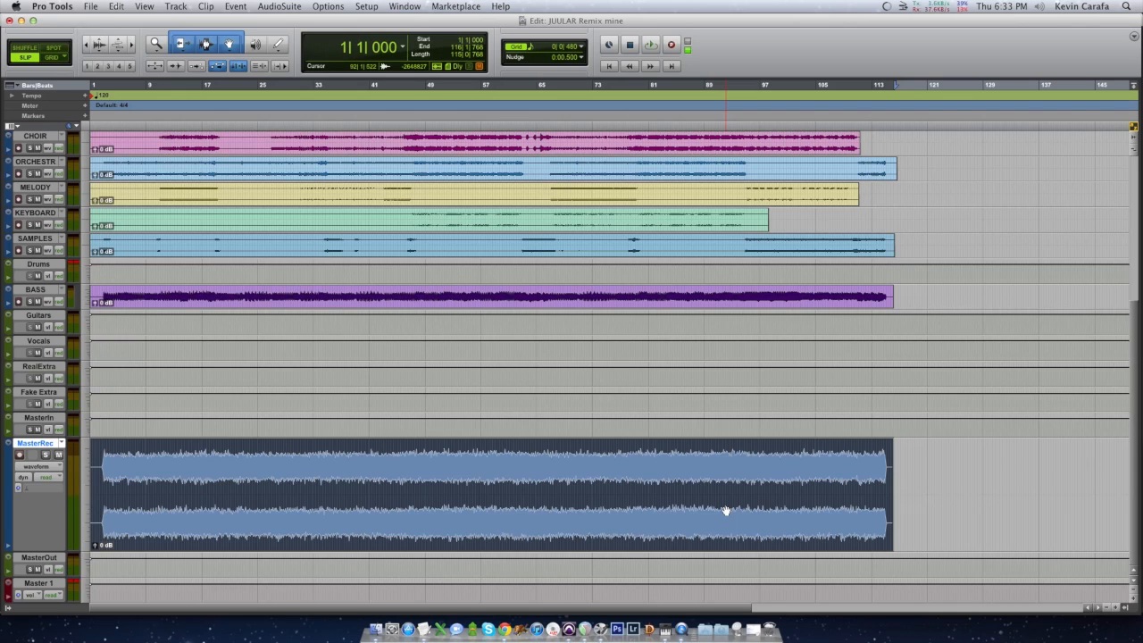
left_click(178, 465)
left_click(265, 532)
Step: Show the Clips list with the recorded MasterRec clip still selected
left_click(1130, 611)
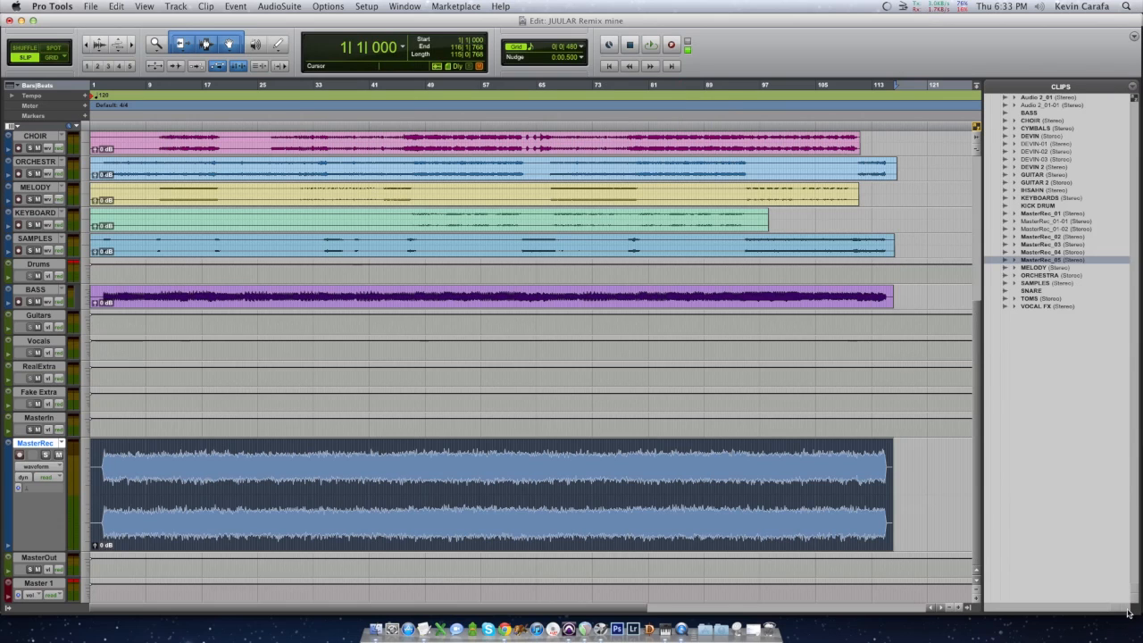
left_click(918, 455)
left_click(577, 526)
left_click_drag(493, 238, 501, 241)
left_click(602, 511)
Step: Review the Export Clips as Files settings for the MasterRec_05 clip, including the file type, and close them without exporting
right_click(1038, 262)
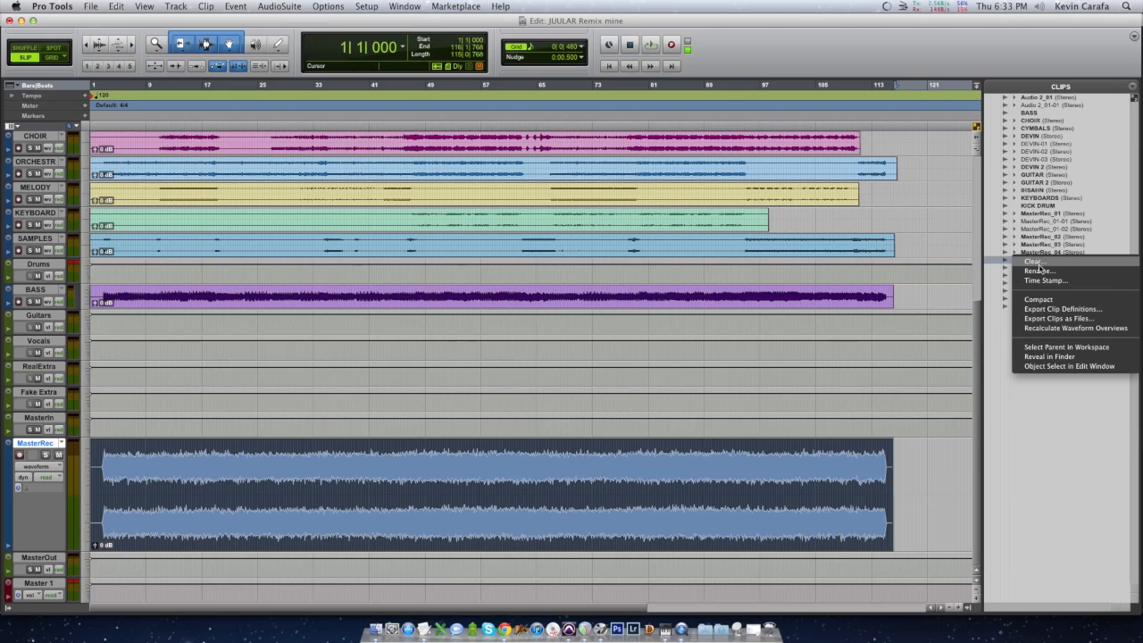
left_click(1054, 318)
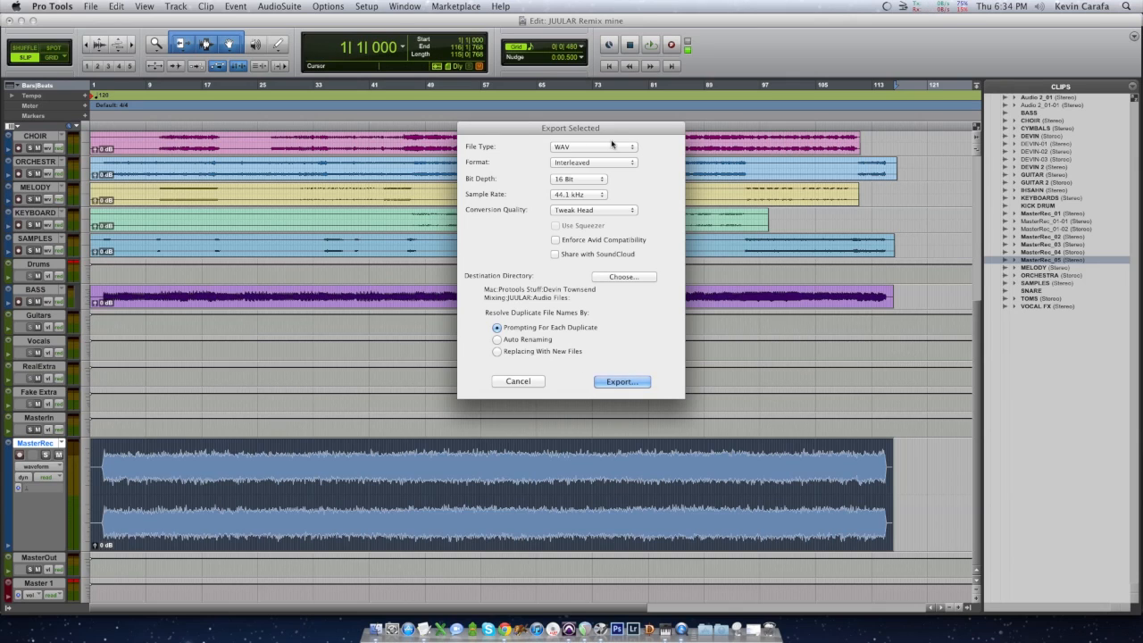
left_click(598, 145)
left_click(534, 161)
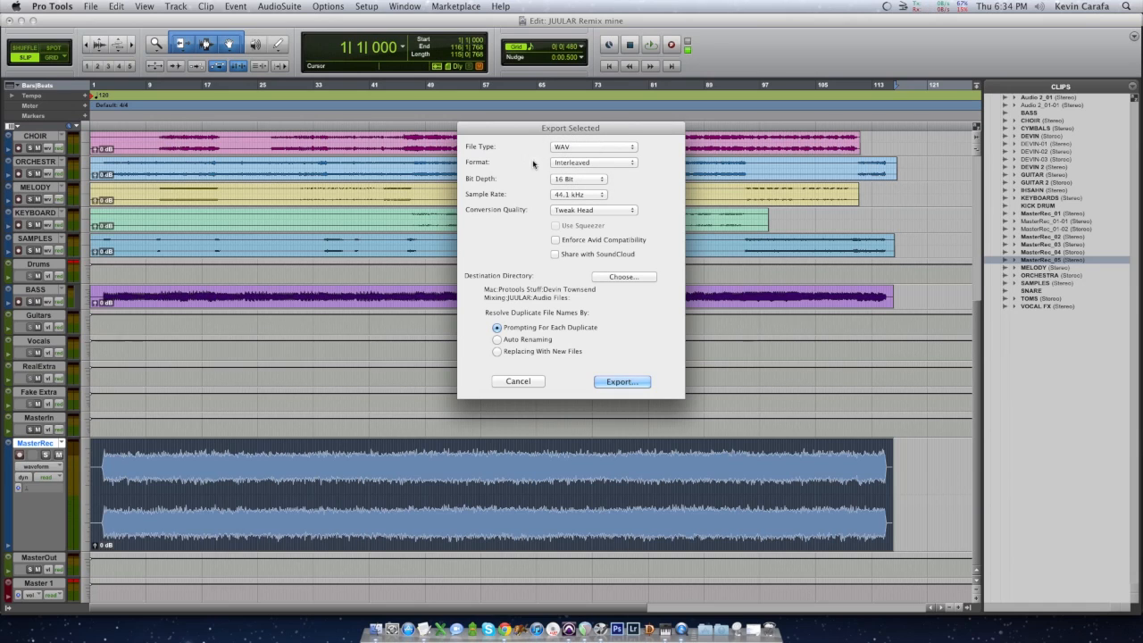
left_click(522, 380)
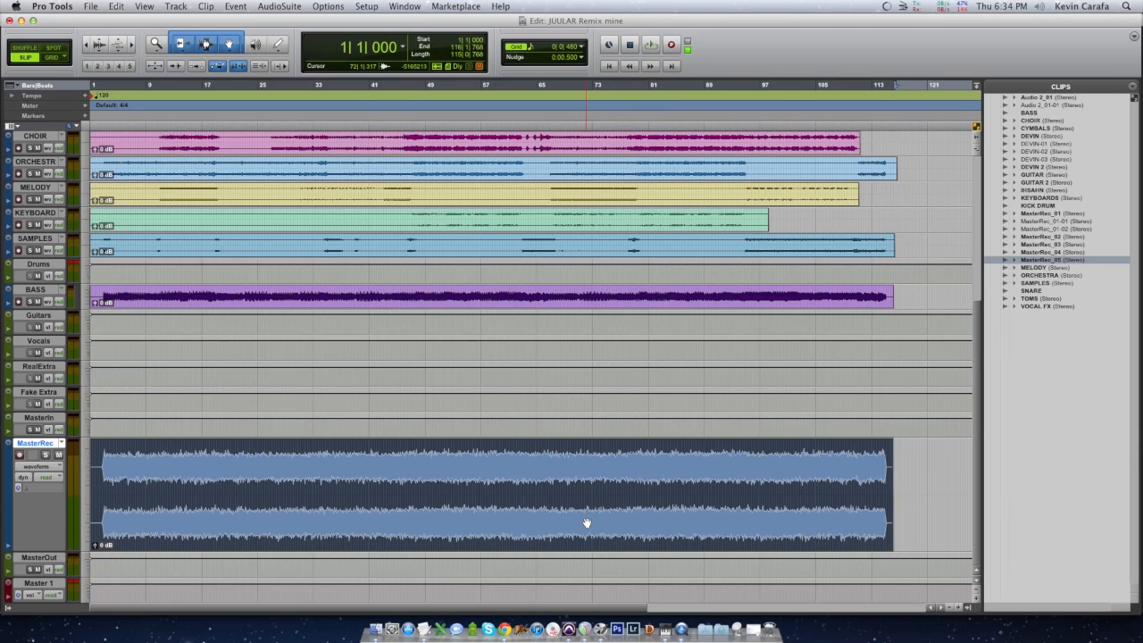
left_click(635, 426)
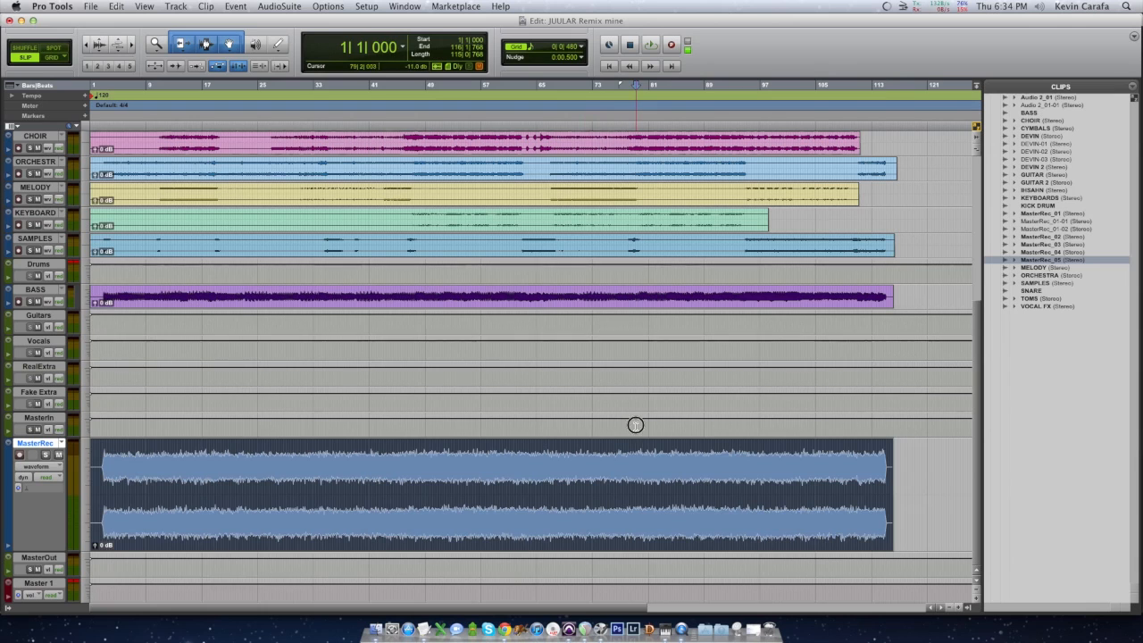
scroll(633, 411, "up", 4)
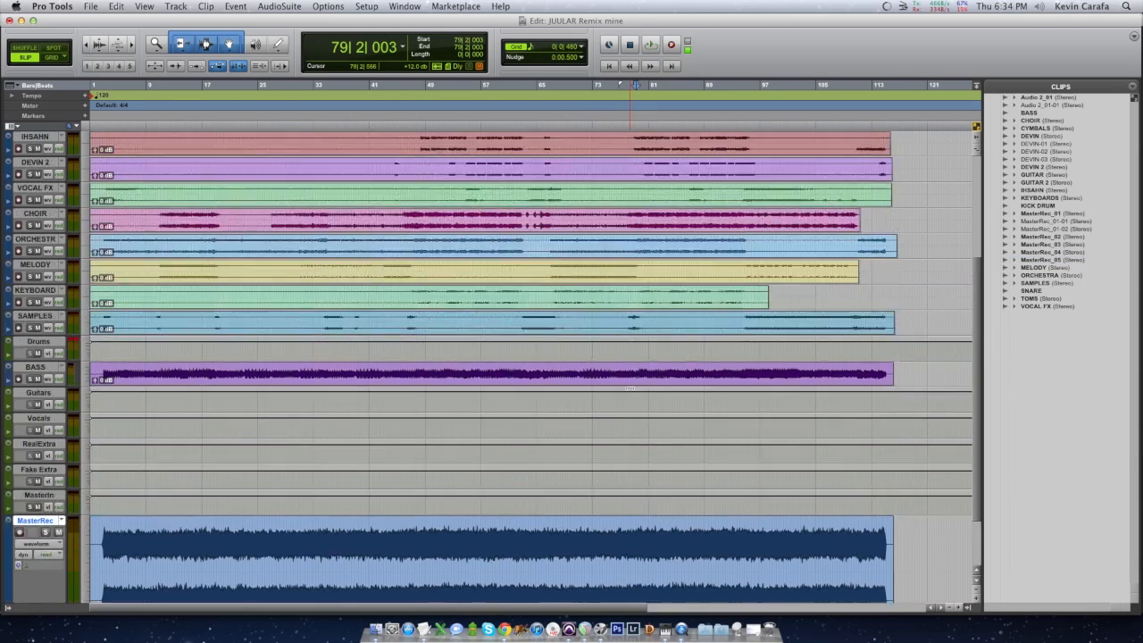
scroll(629, 391, "down", 4)
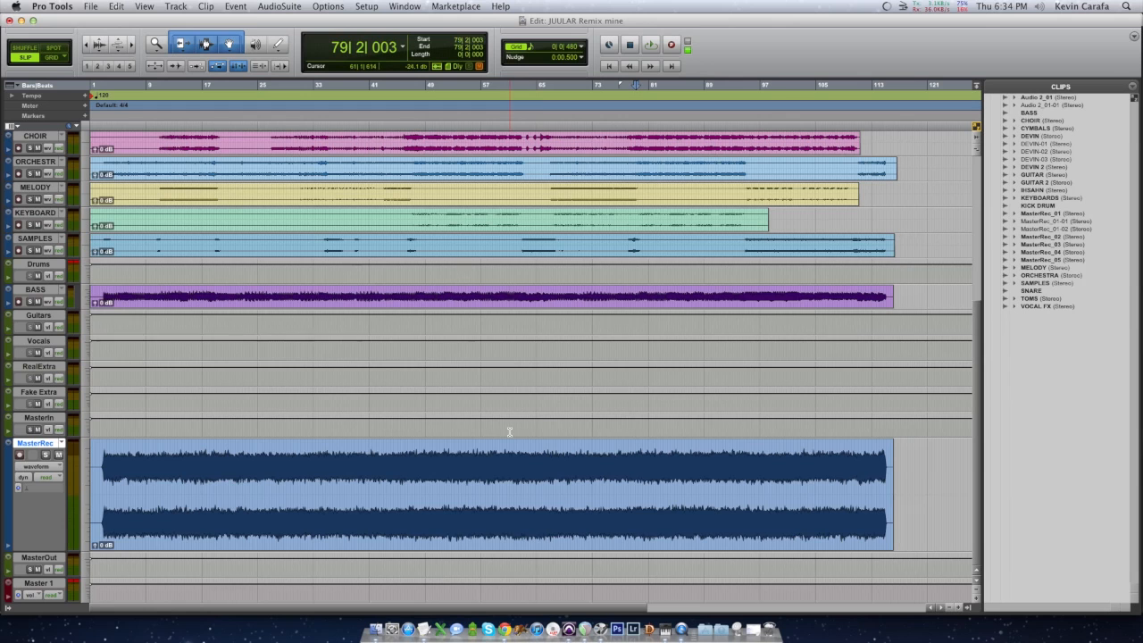
scroll(384, 224, "up", 6)
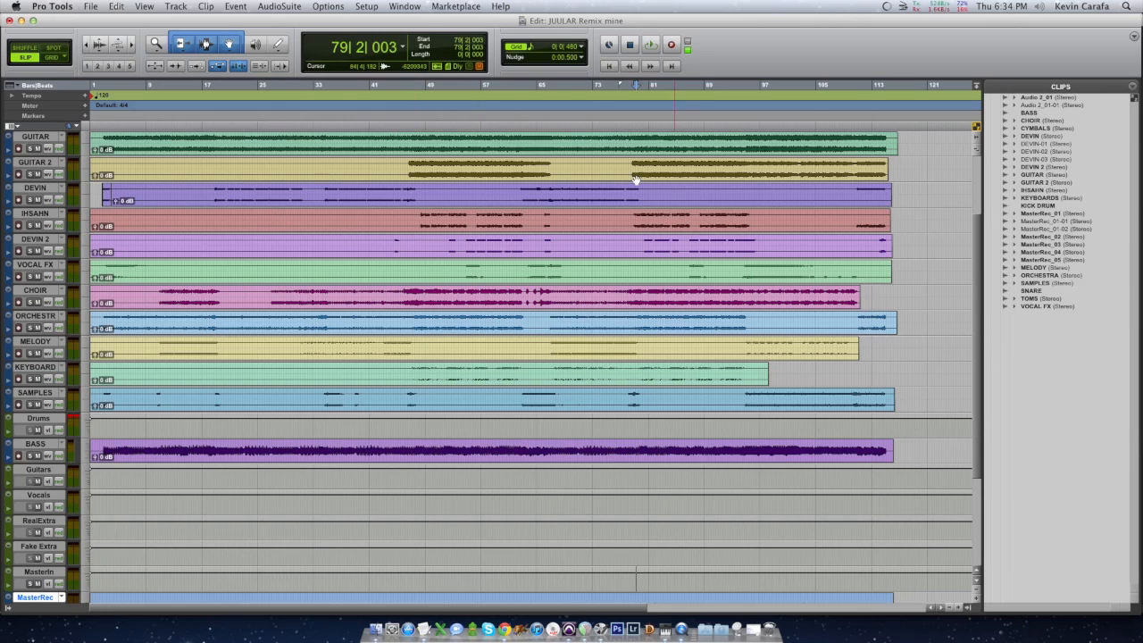
Step: Audition the DEVIN vocal from bar 18 and separate its clip at 18|3|302 and 20|2|791
left_click(214, 190)
key("space")
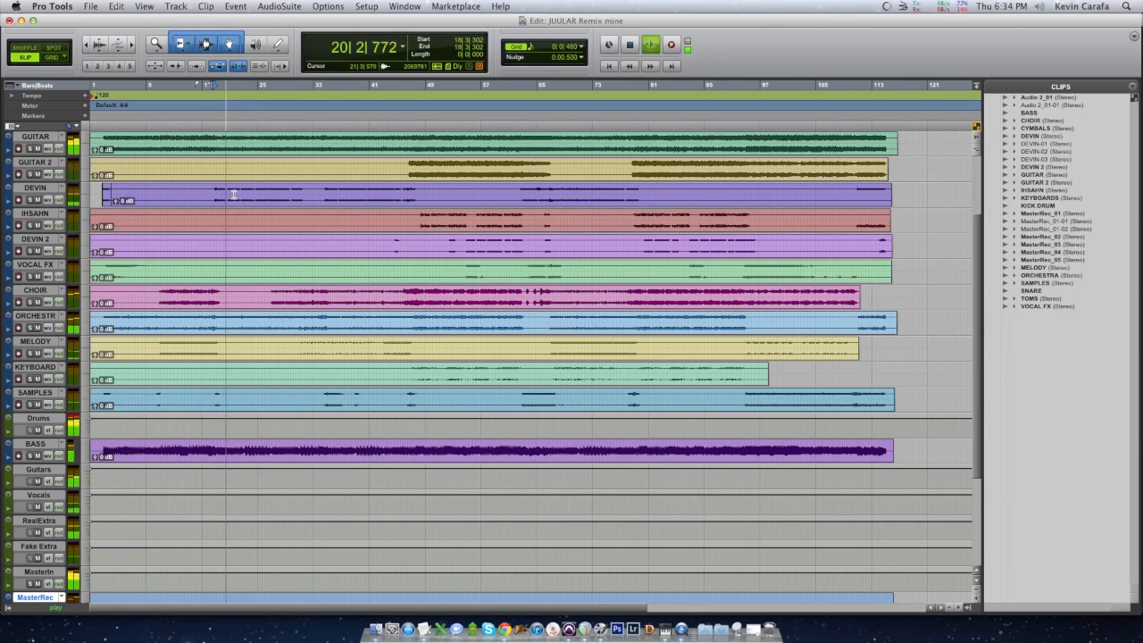
key("space")
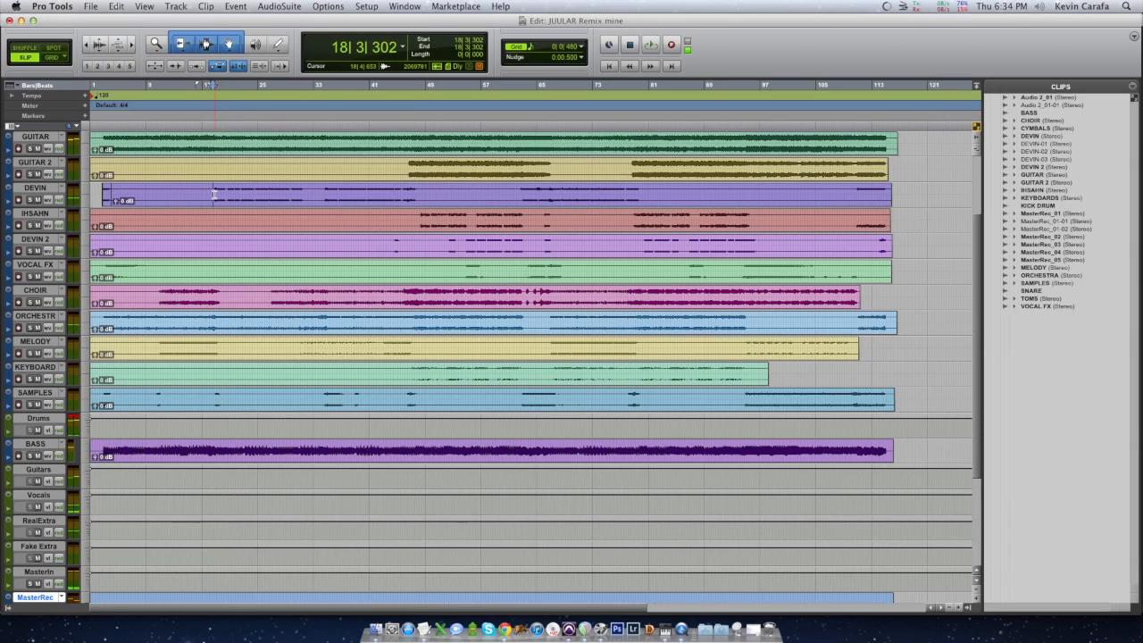
key("super+e")
left_click(229, 193)
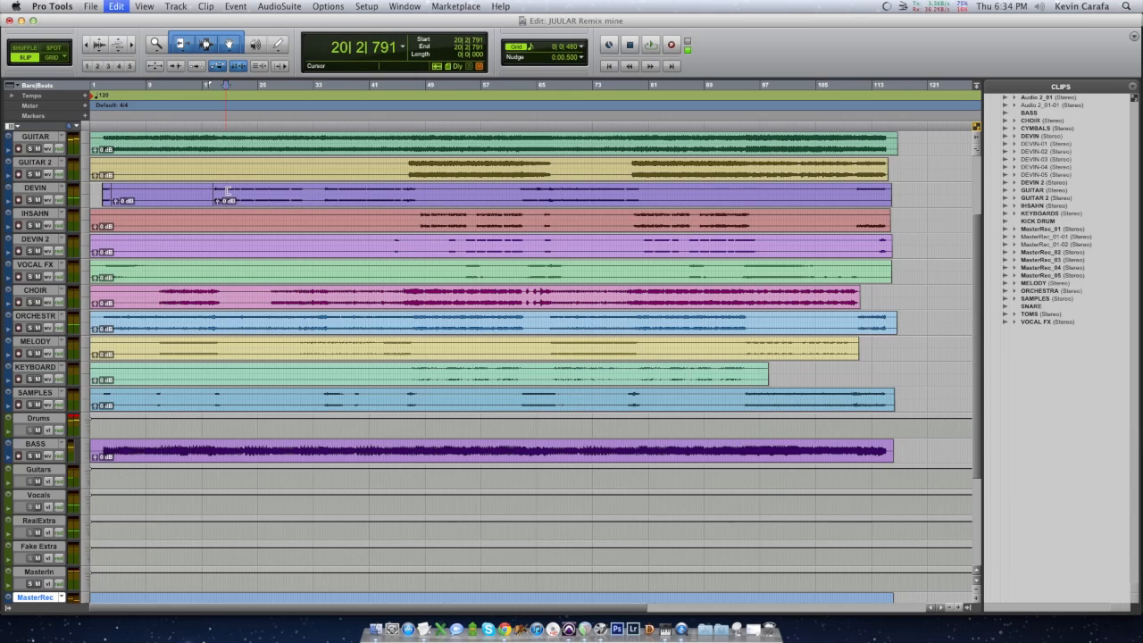
key("super+e")
Step: Lower the clip gain of the separated DEVIN phrase to -5.7 dB
key("super+bracketright")
key("super+bracketright")
key("super+bracketright")
left_click_drag(432, 201, 432, 207)
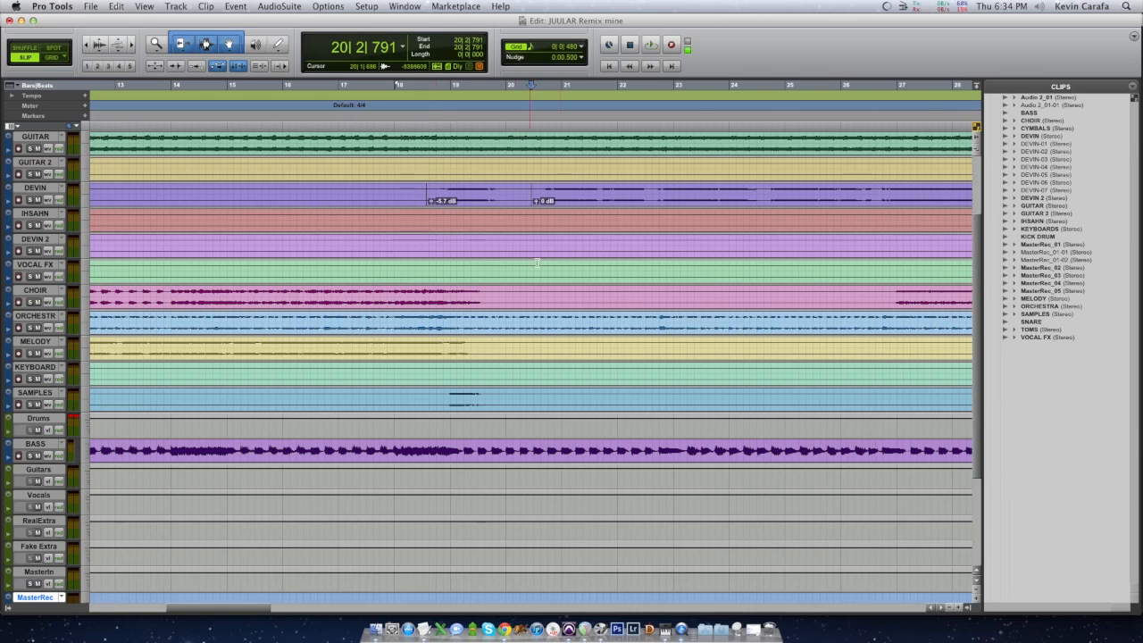
Step: Select the range from 17|1|328 to 22|3|343 on the DEVIN track, surrounding the lowered phrase
key("super+bracketleft")
key("super+bracketleft")
key("super+bracketleft")
key("super+bracketleft")
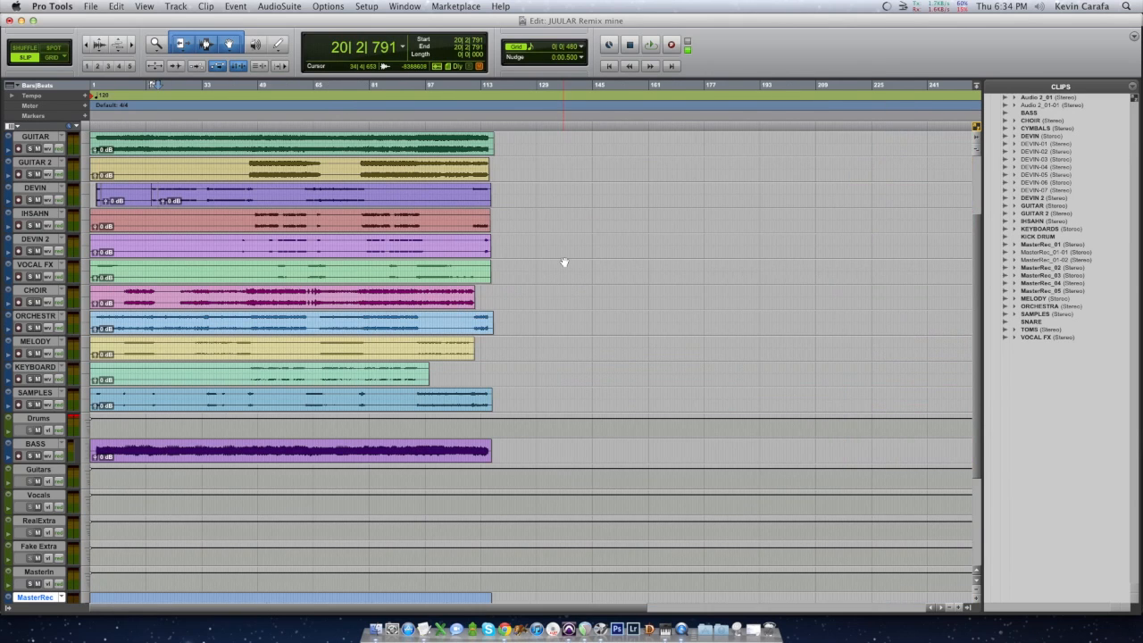
key("super+bracketright")
key("super+bracketright")
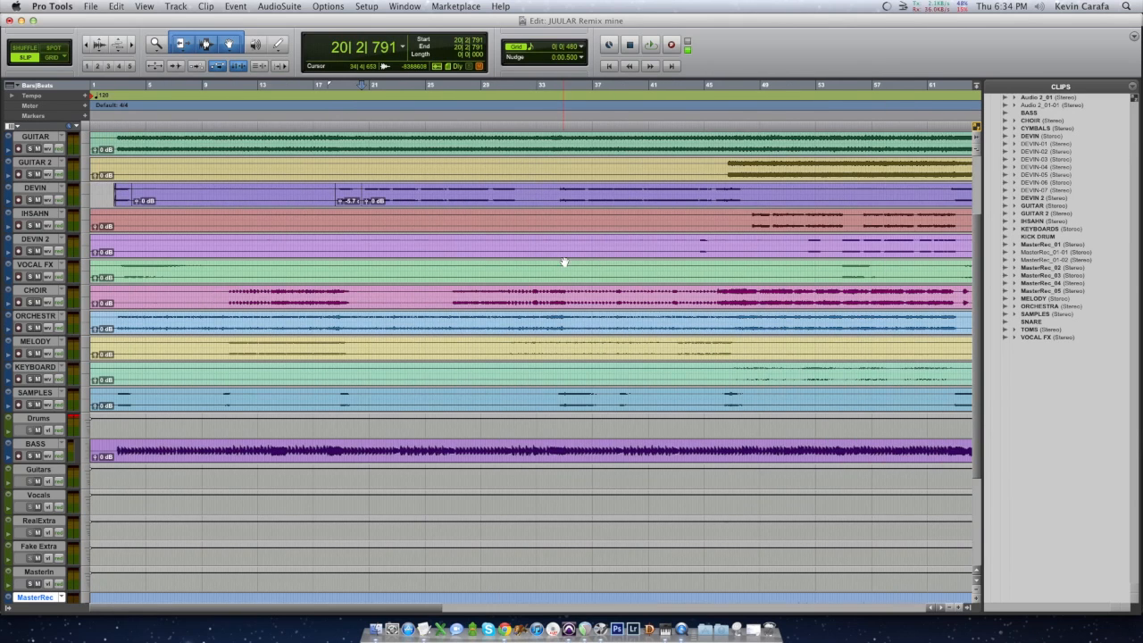
left_click(391, 186)
mouse_move(312, 186)
left_mouse_down()
mouse_move(298, 184)
mouse_move(314, 186)
left_mouse_up()
Step: Record the mix again onto the record-armed MasterRec track over the selected range only
scroll(374, 260, "down", 5)
scroll(369, 258, "up", 4)
scroll(358, 304, "down", 5)
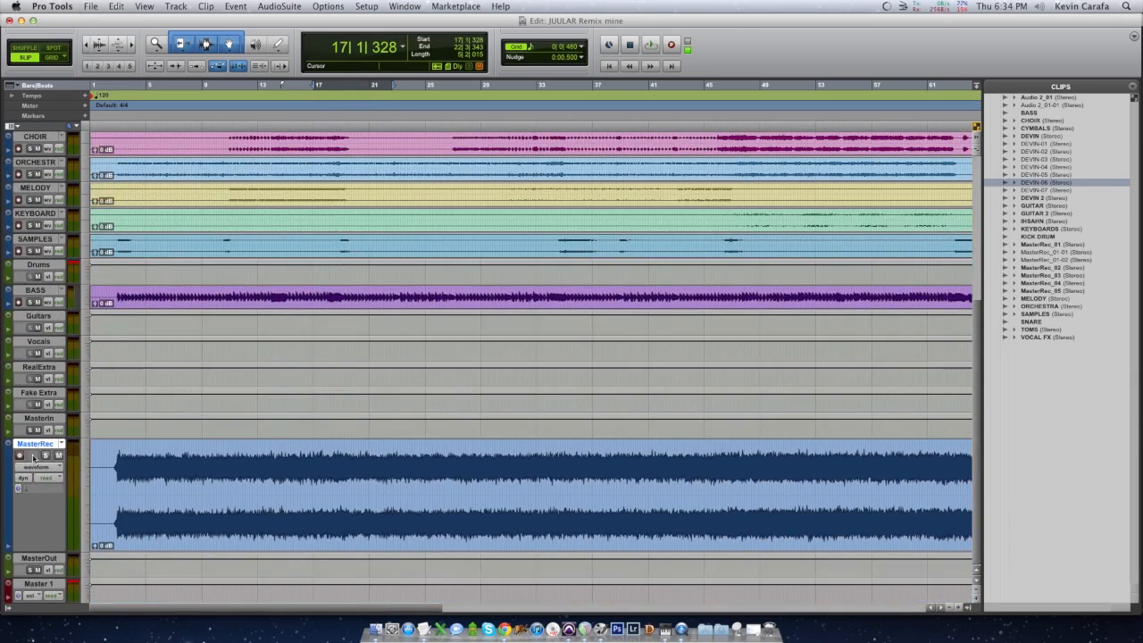
key("super+space")
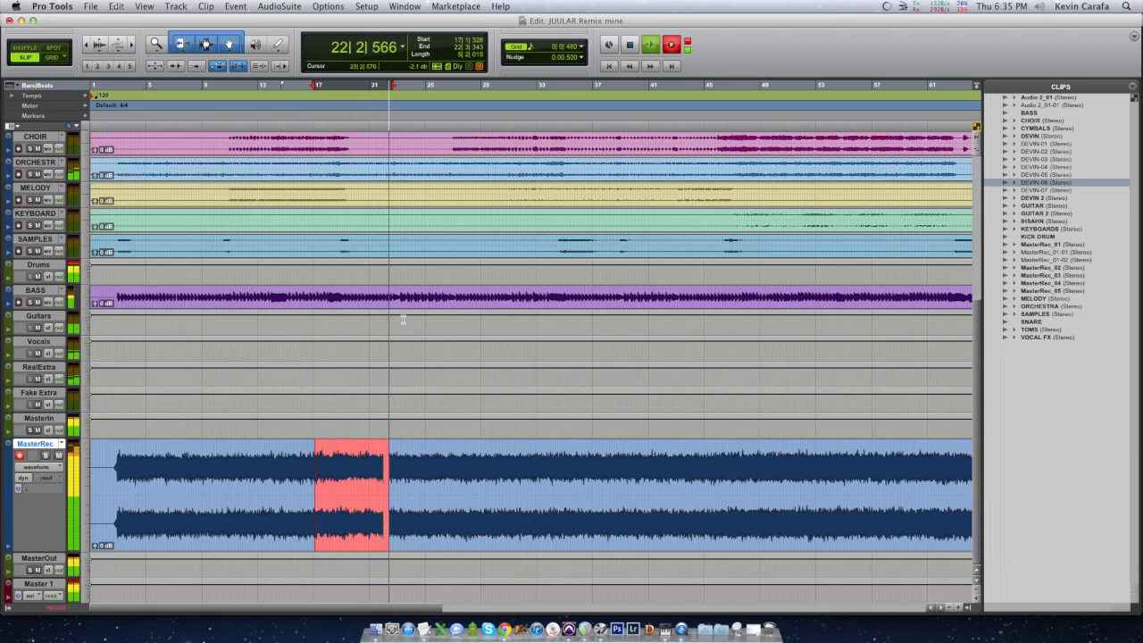
key("space")
Step: Crossfade the first punch-in boundary on MasterRec at 17|1|328 with a very short fade, accepting adjusted fade bounds
left_click(288, 453)
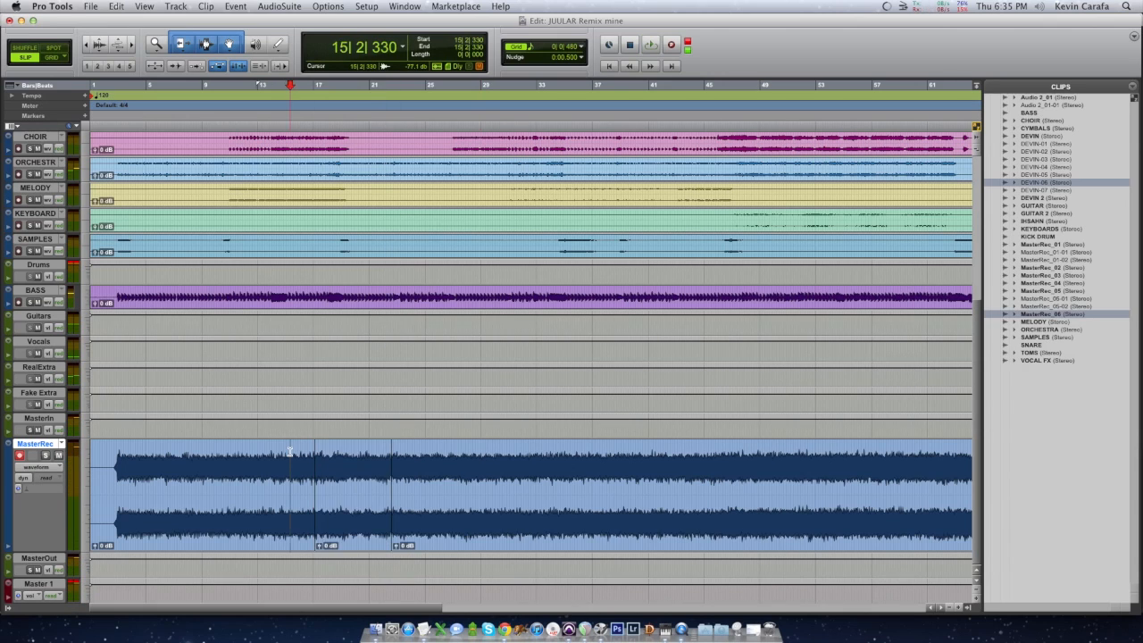
key("Tab")
key("t")
key("t")
key("t")
key("t")
key("t")
key("t")
key("t")
key("t")
key("t")
key("t")
key("t")
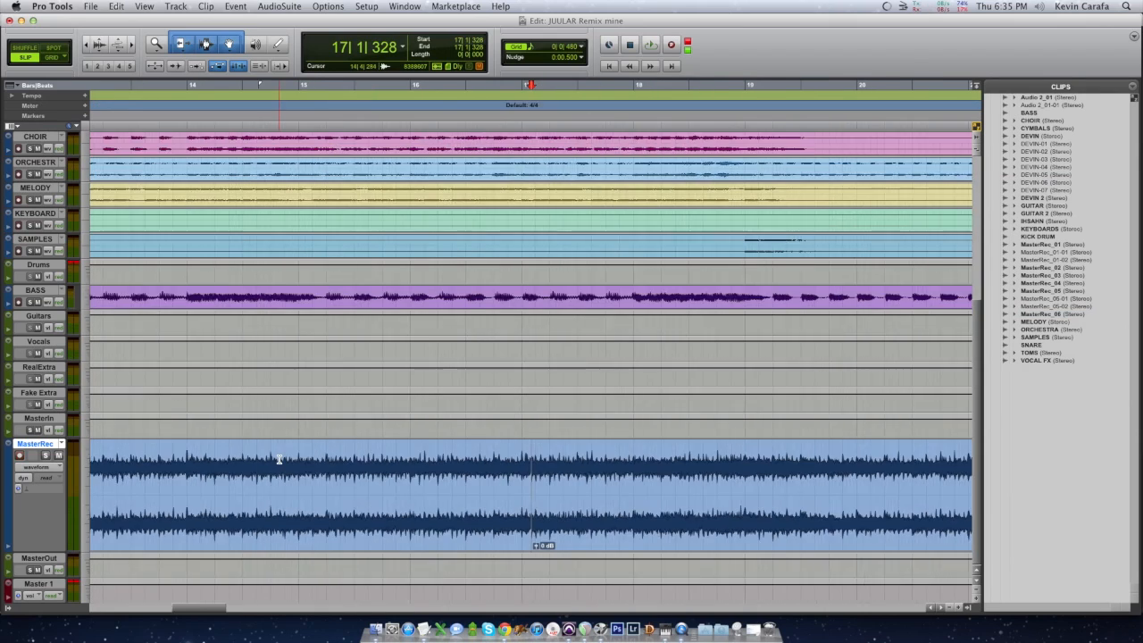
key("t")
key("t")
key("t")
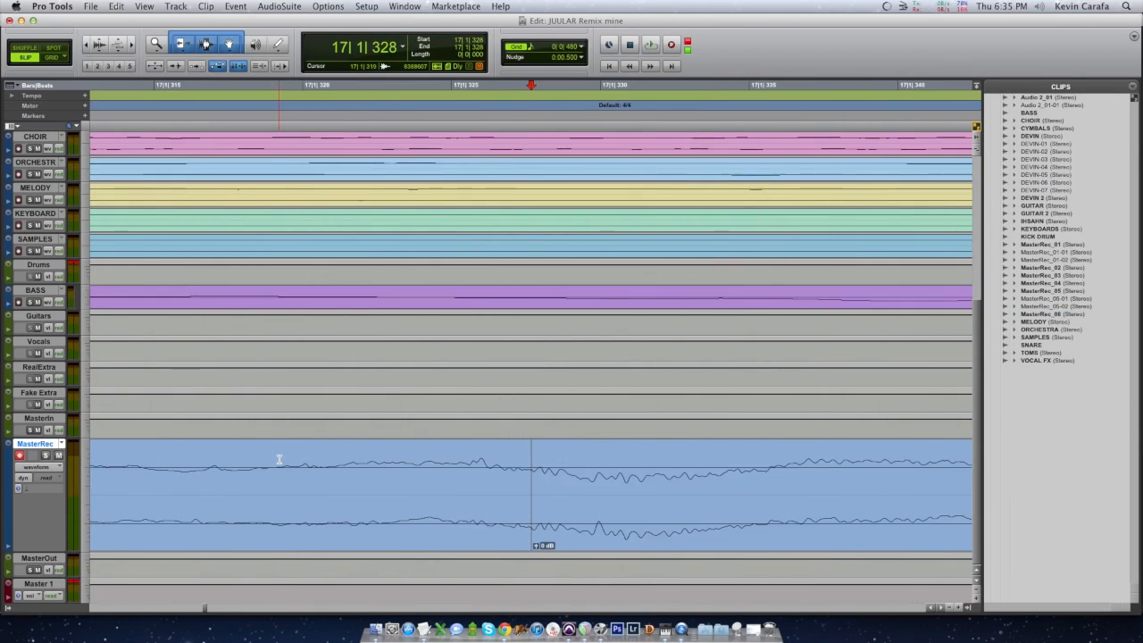
left_click_drag(535, 543, 549, 542)
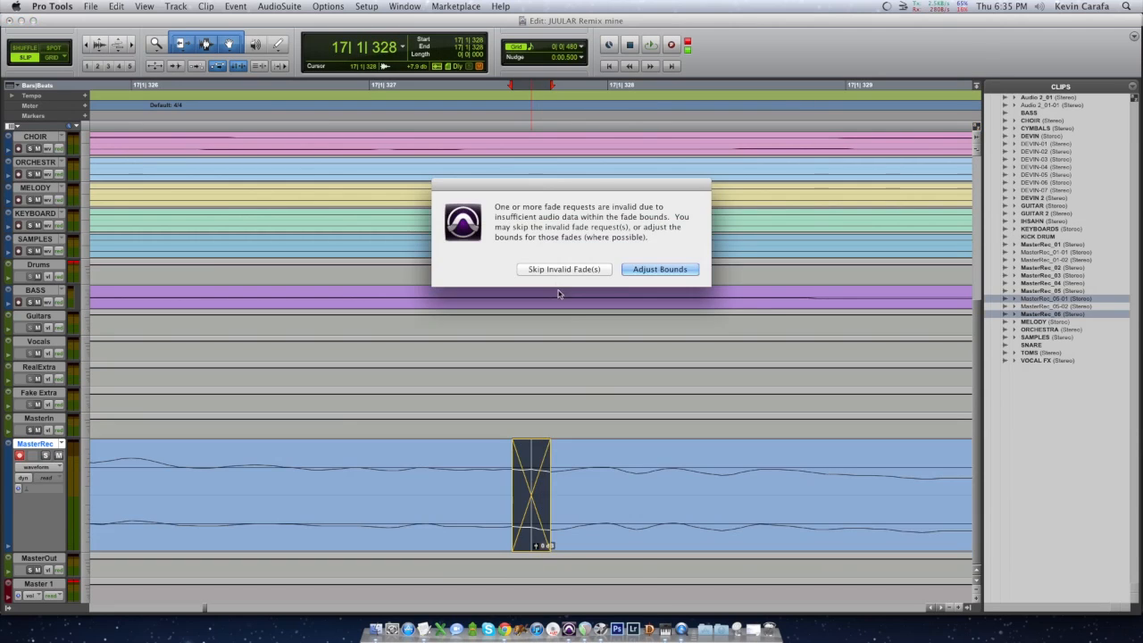
left_click(658, 269)
Step: Crossfade the punch-out boundary on MasterRec at 22|3|343 with a very short fade, accepting adjusted fade bounds
left_click(607, 460)
key("Tab")
left_click_drag(539, 541, 546, 542)
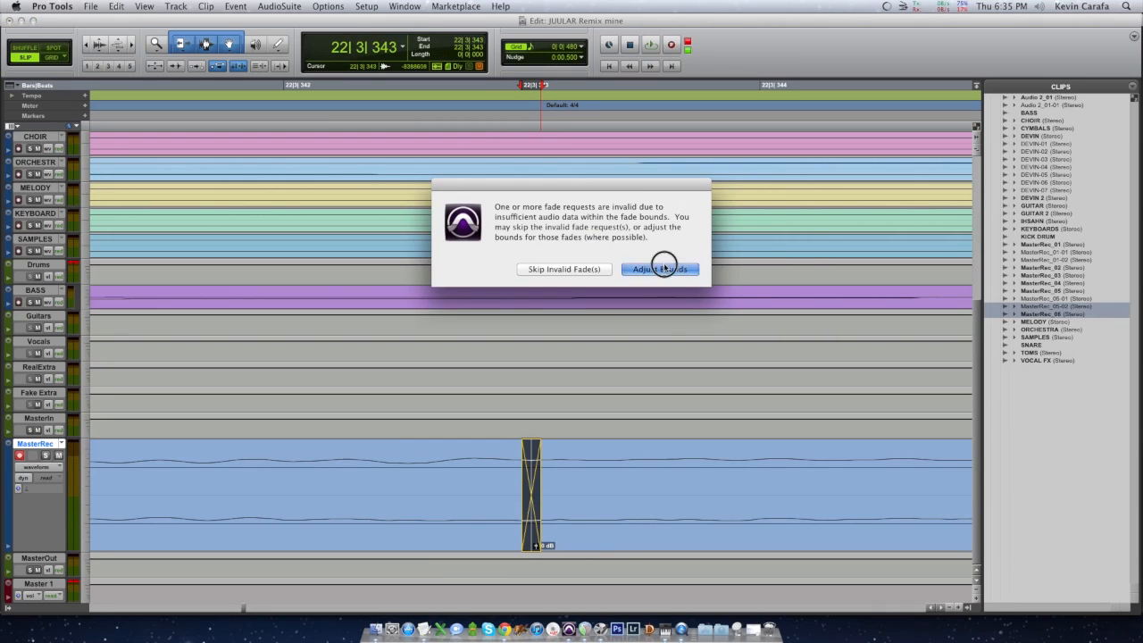
left_click(666, 268)
Step: Consolidate all the MasterRec clips into one clip and view its export options in the Clips list without exporting
key("super+bracketleft")
key("super+bracketleft")
key("super+bracketleft")
key("super+bracketleft")
key("super+bracketleft")
key("super+bracketleft")
key("super+bracketleft")
key("super+bracketleft")
key("super+bracketleft")
key("super+bracketleft")
key("super+bracketleft")
key("super+bracketleft")
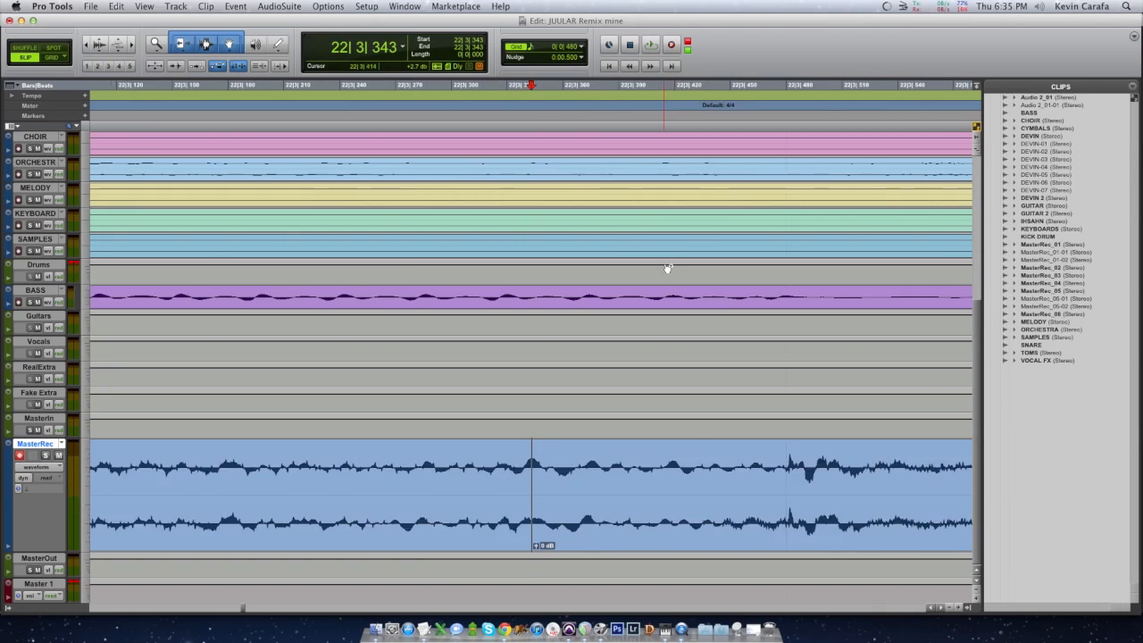
key("super+bracketleft")
key("super+bracketleft")
key("super+bracketleft")
key("super+bracketleft")
key("super+bracketleft")
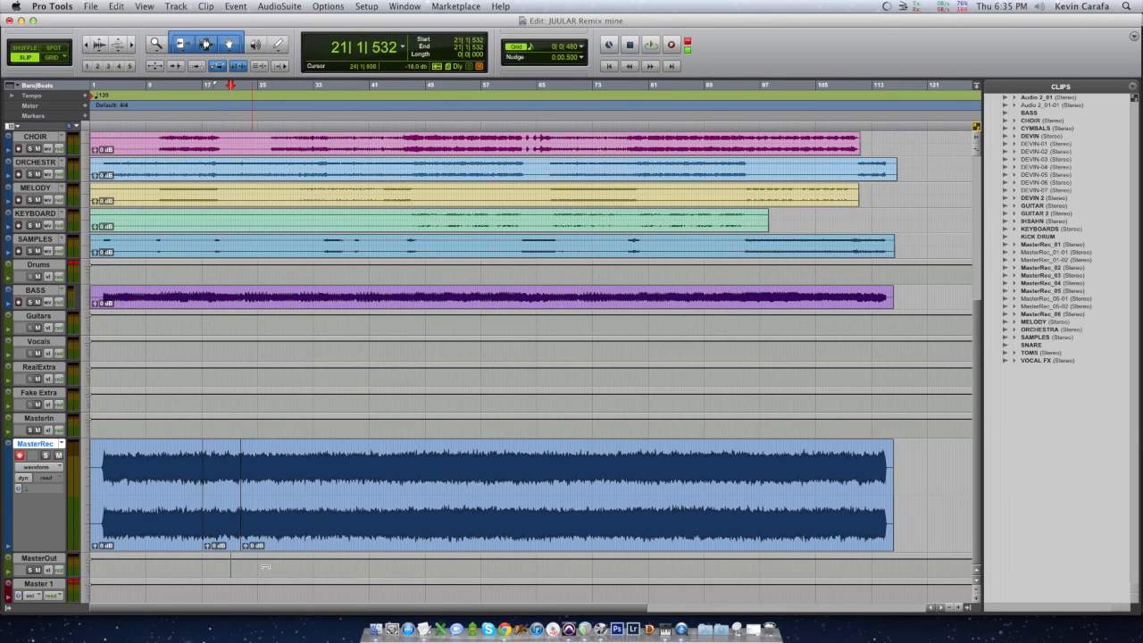
left_click(262, 534)
left_click(668, 268)
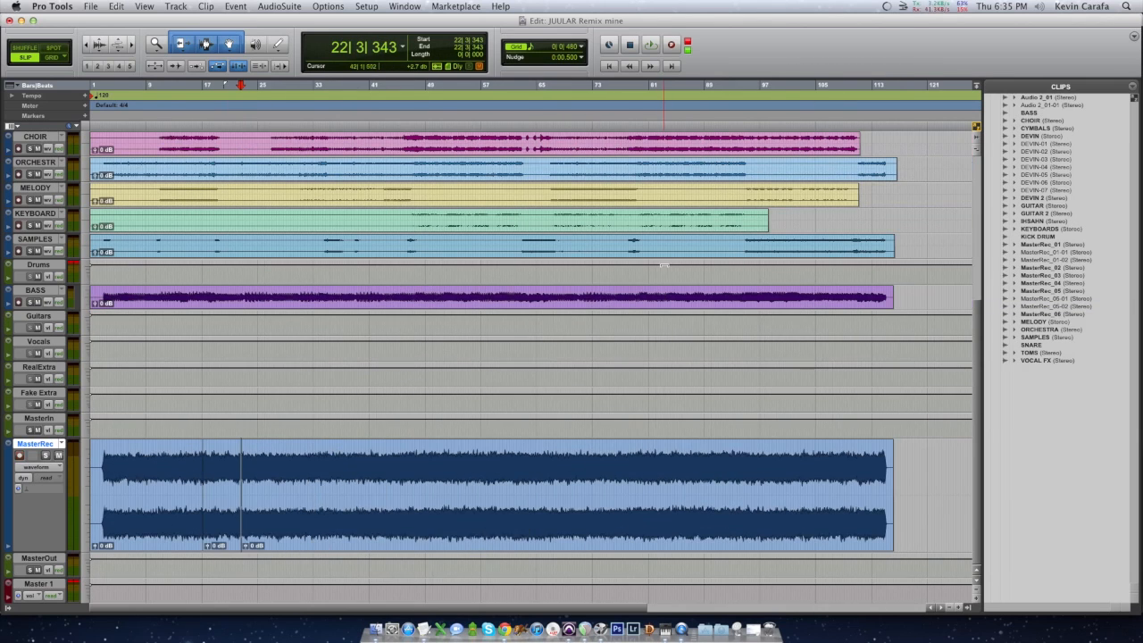
left_click(230, 570)
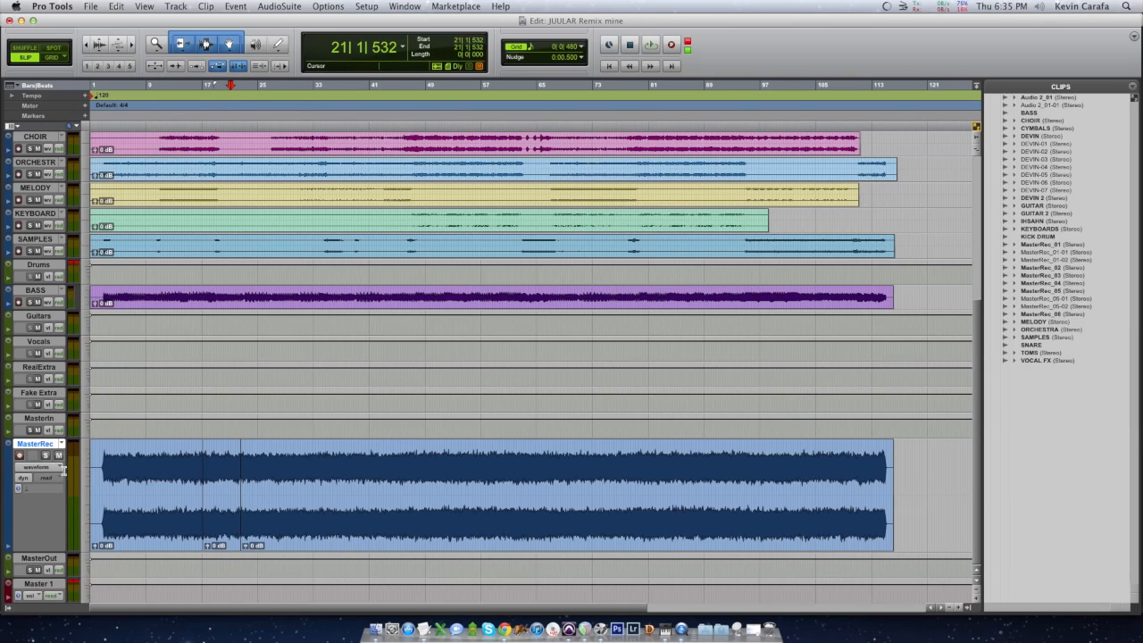
left_click(559, 523)
left_click(166, 536, "shift")
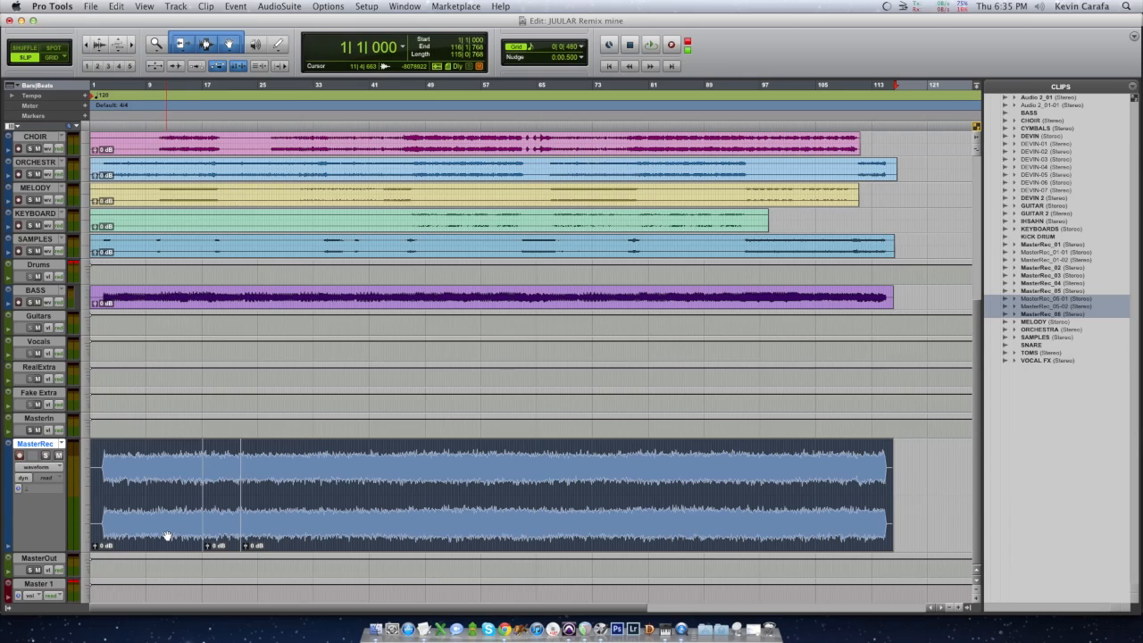
key("alt+shift+3")
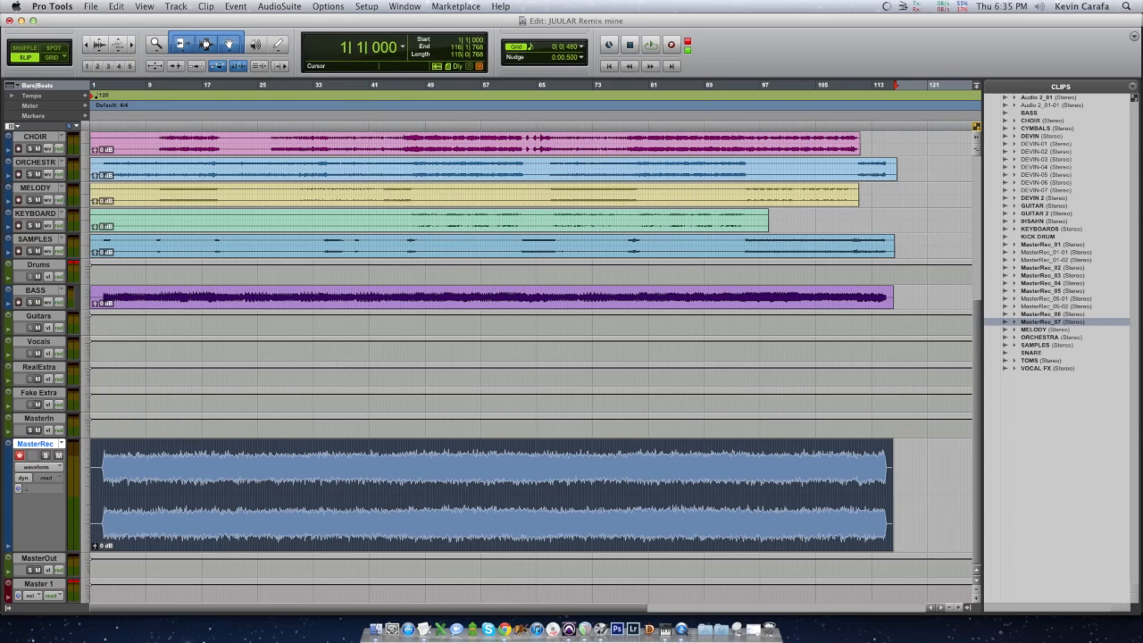
right_click(1052, 327)
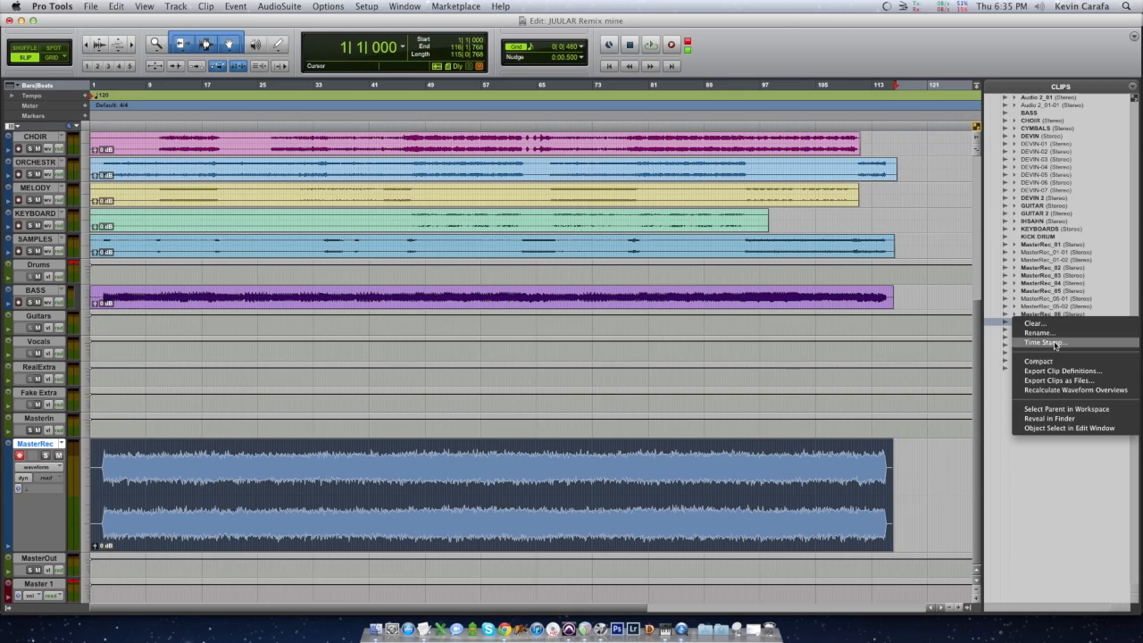
left_click(940, 455)
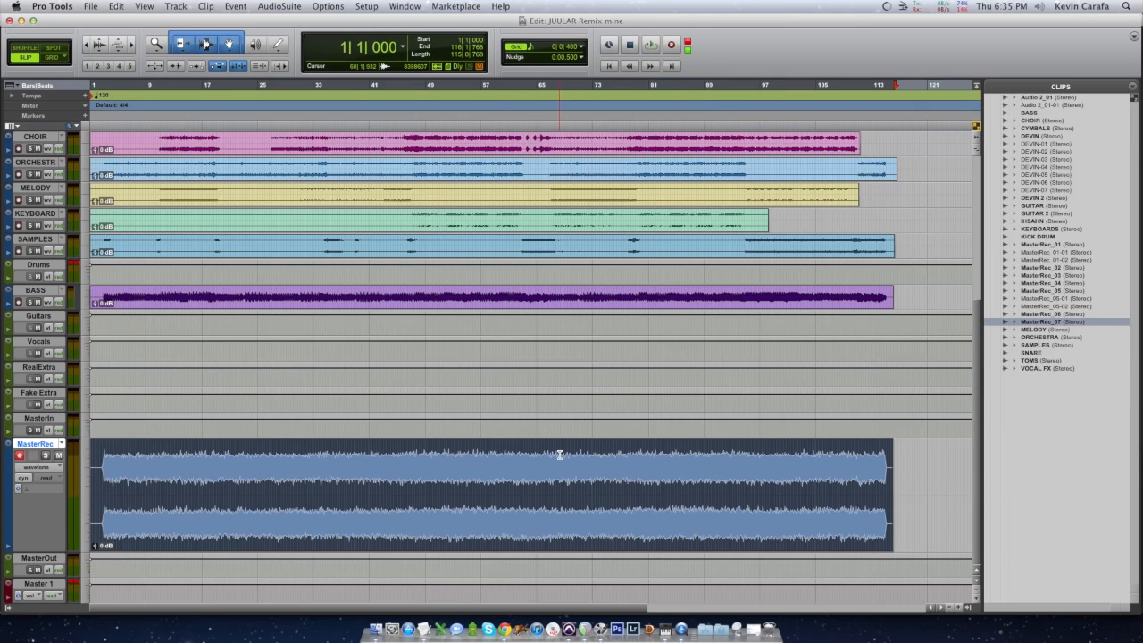
Step: Mark several example ranges for re-recording on the SAMPLES track, ending with 29|2|064 to 44|4|182
left_click_drag(327, 241, 375, 243)
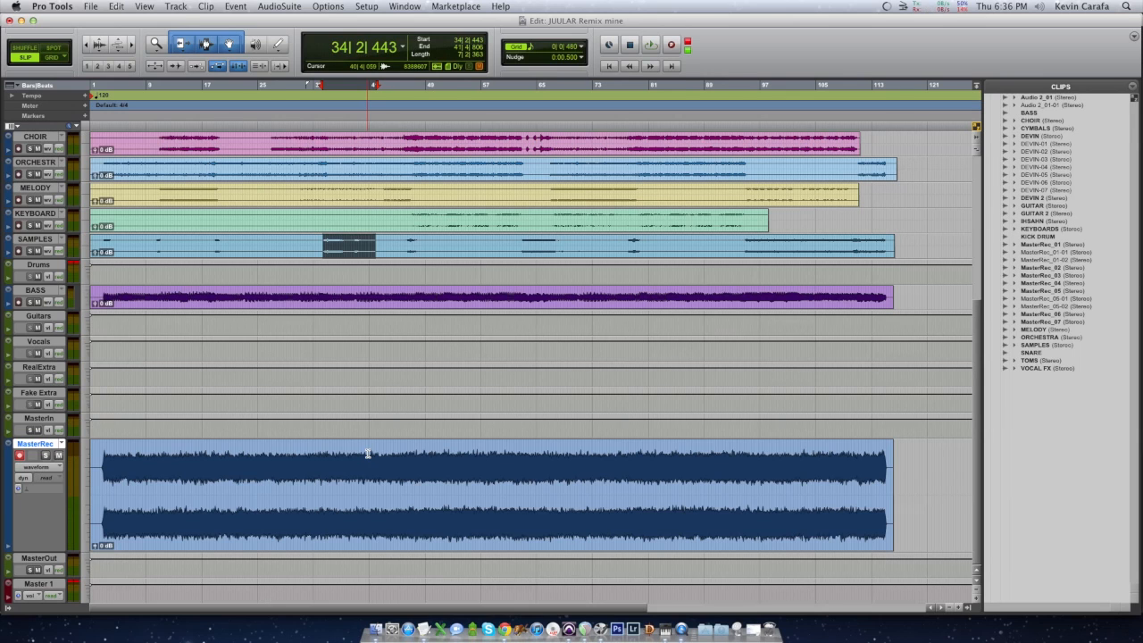
key("t")
key("t")
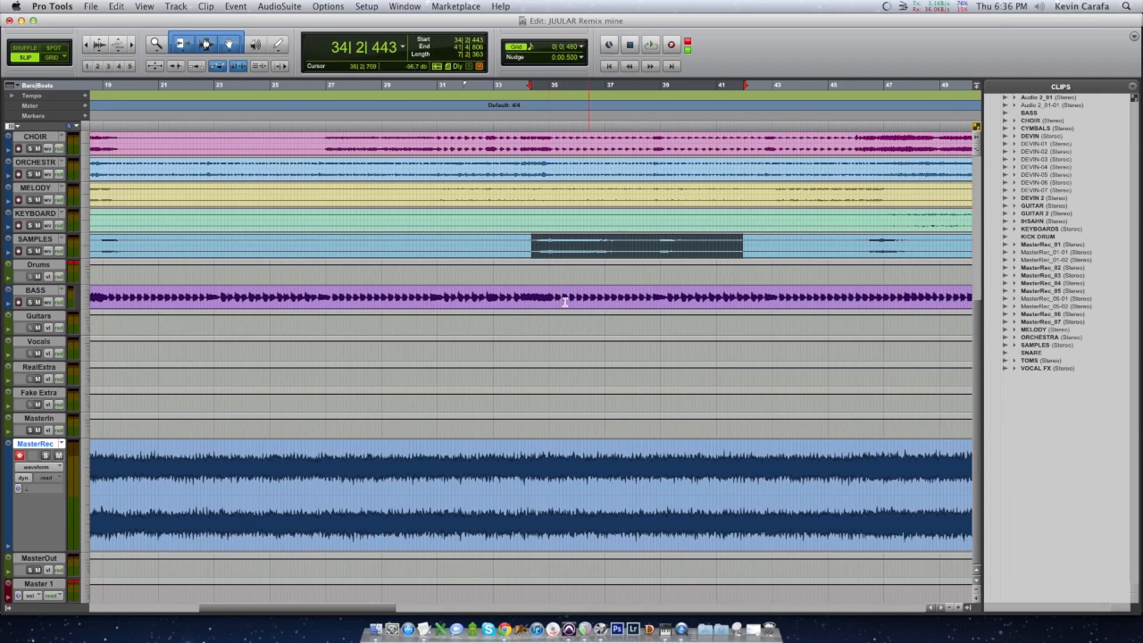
left_click(443, 239)
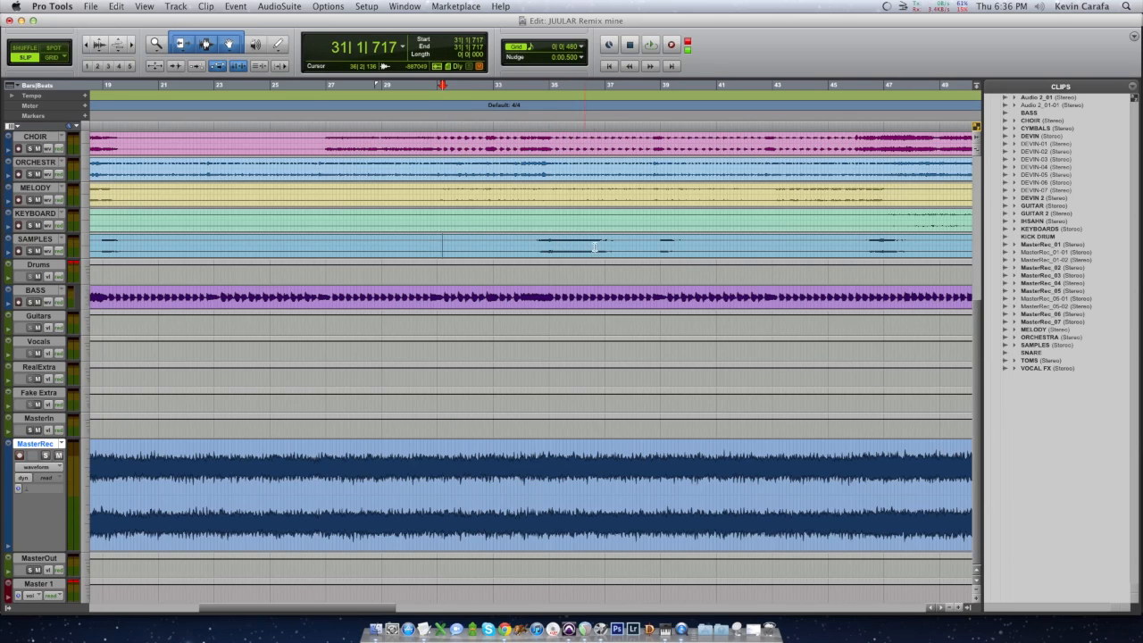
left_click_drag(324, 246, 378, 247)
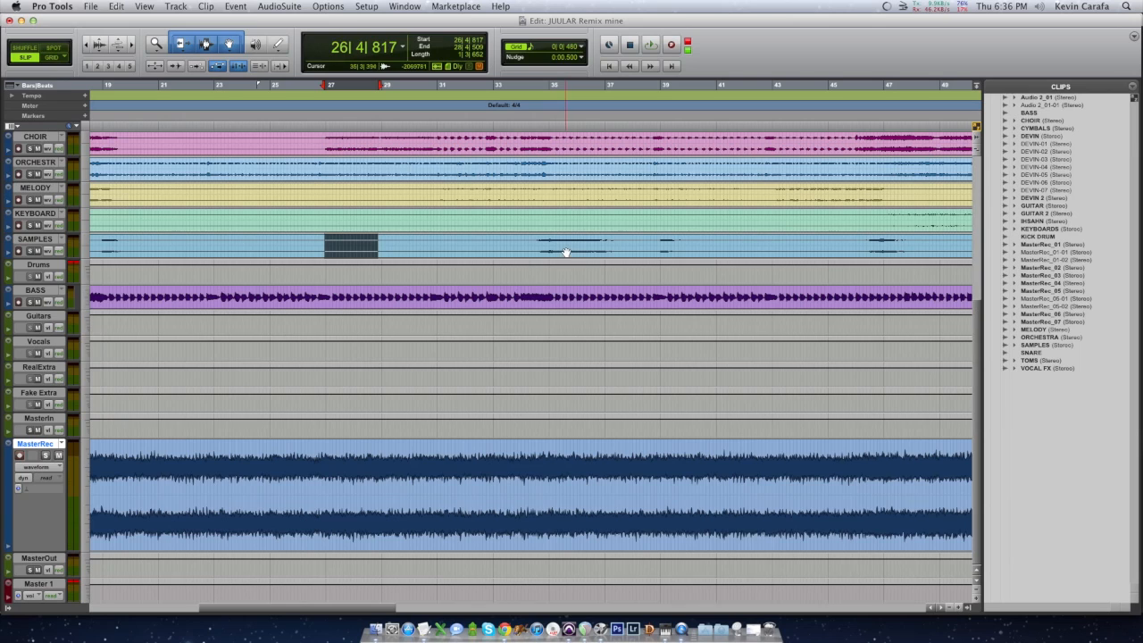
left_click_drag(534, 248, 664, 248)
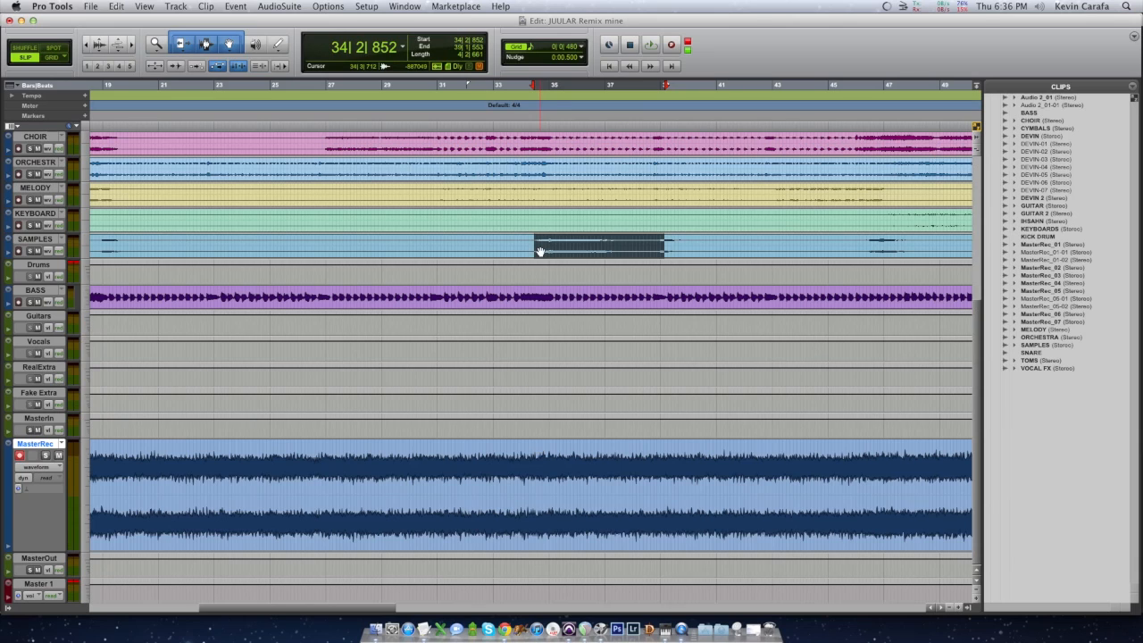
left_click_drag(387, 248, 824, 244)
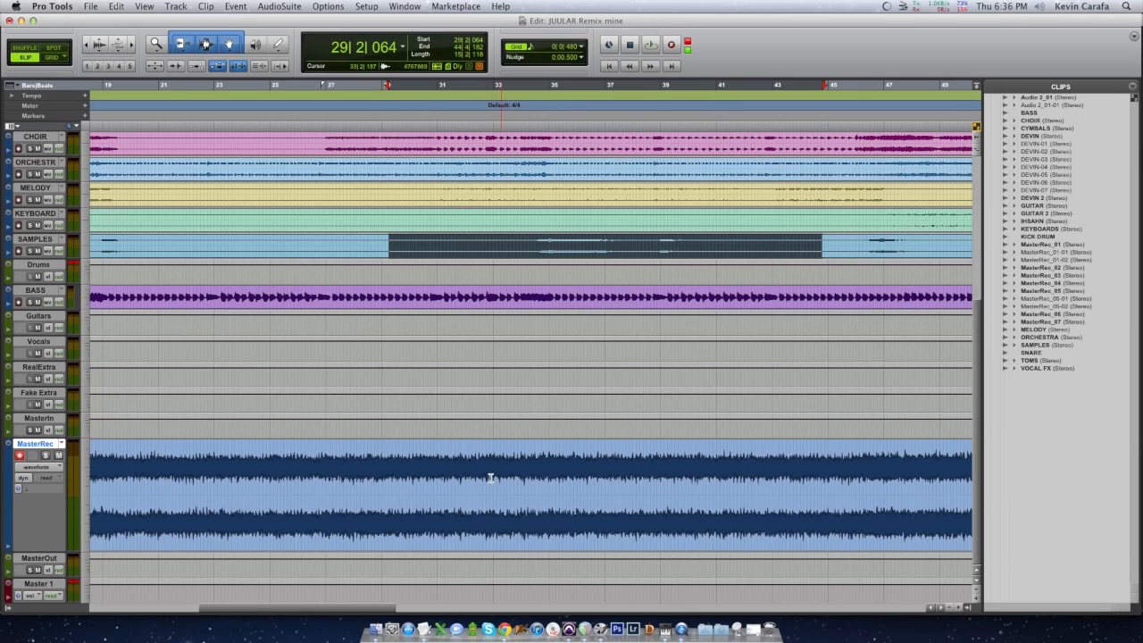
Step: Undo the consolidation of the MasterRec clips
scroll(332, 505, "left", 10)
scroll(357, 502, "up", 2)
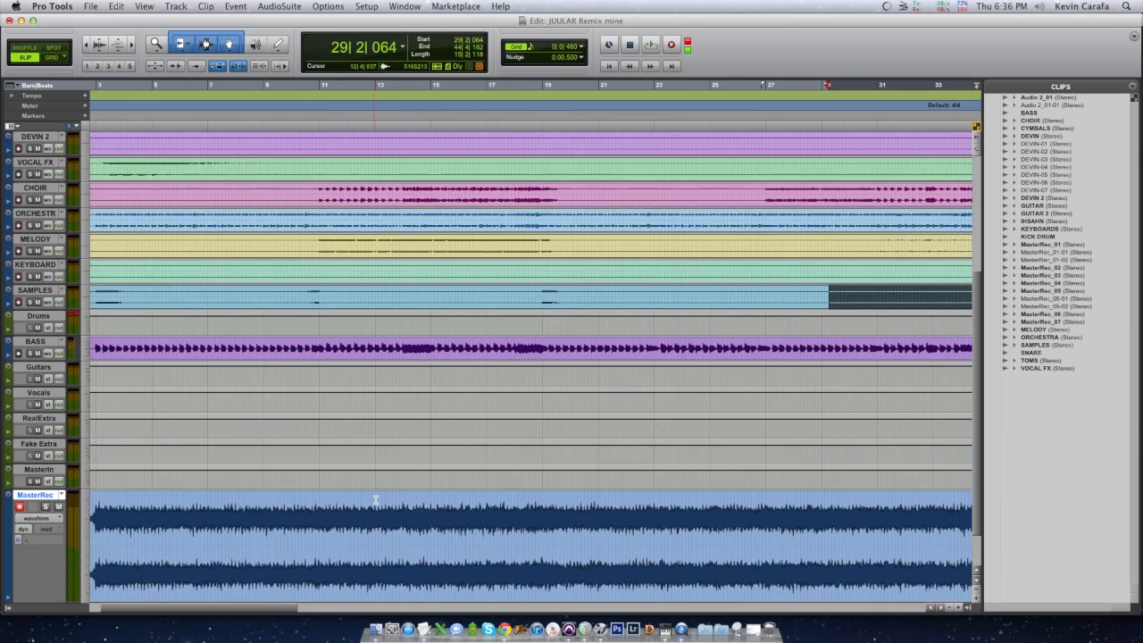
key("r")
key("r")
key("r")
key("super+z")
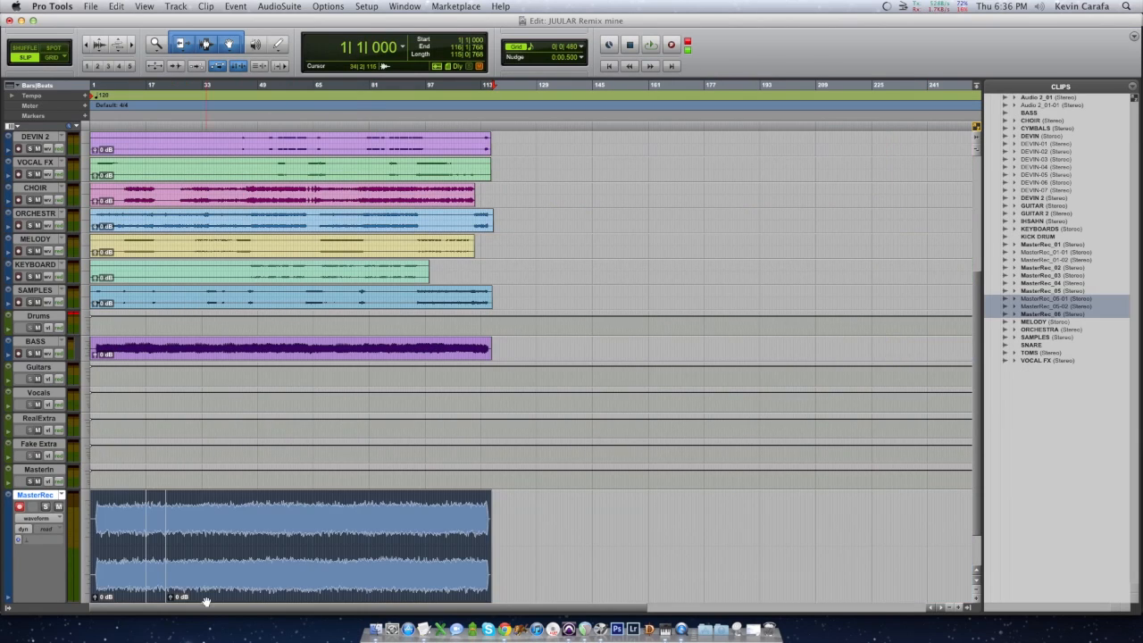
Step: Move the re-recorded MasterRec section's end boundary to 19|2|945 and its start boundary to 17|4|643
key("t")
key("t")
key("t")
left_click(604, 542)
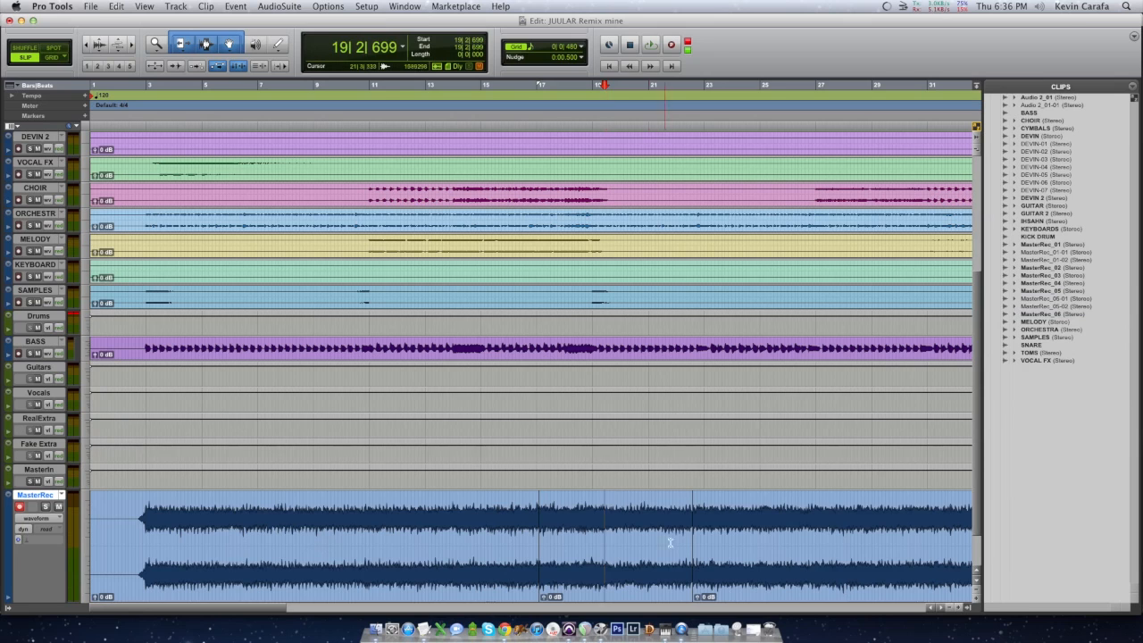
left_click_drag(694, 539, 608, 534)
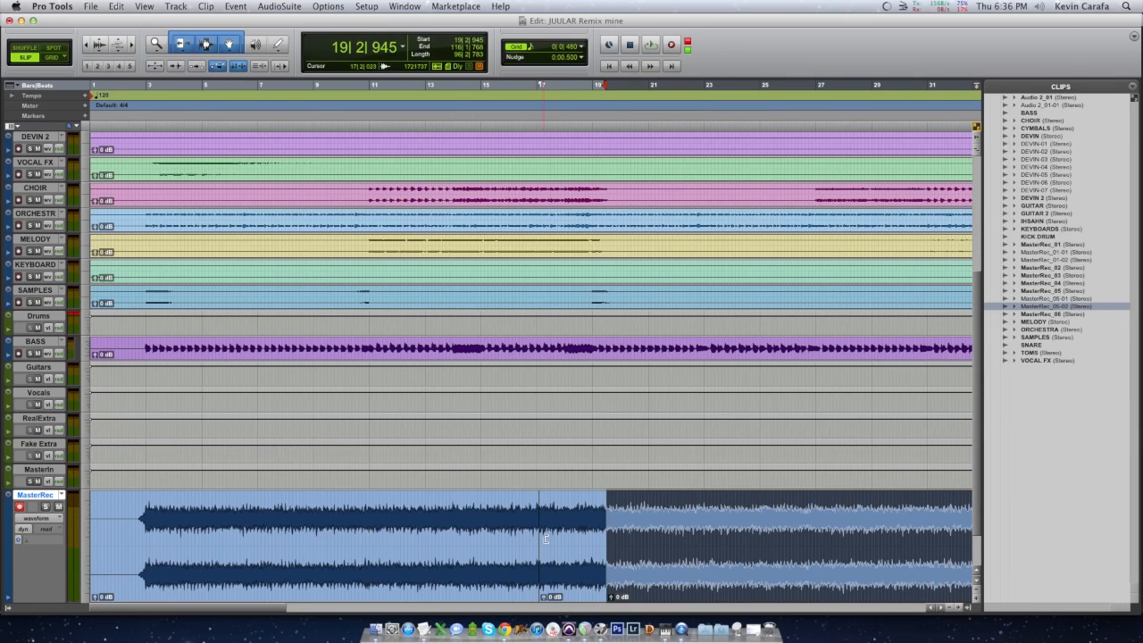
left_click_drag(537, 536, 562, 538)
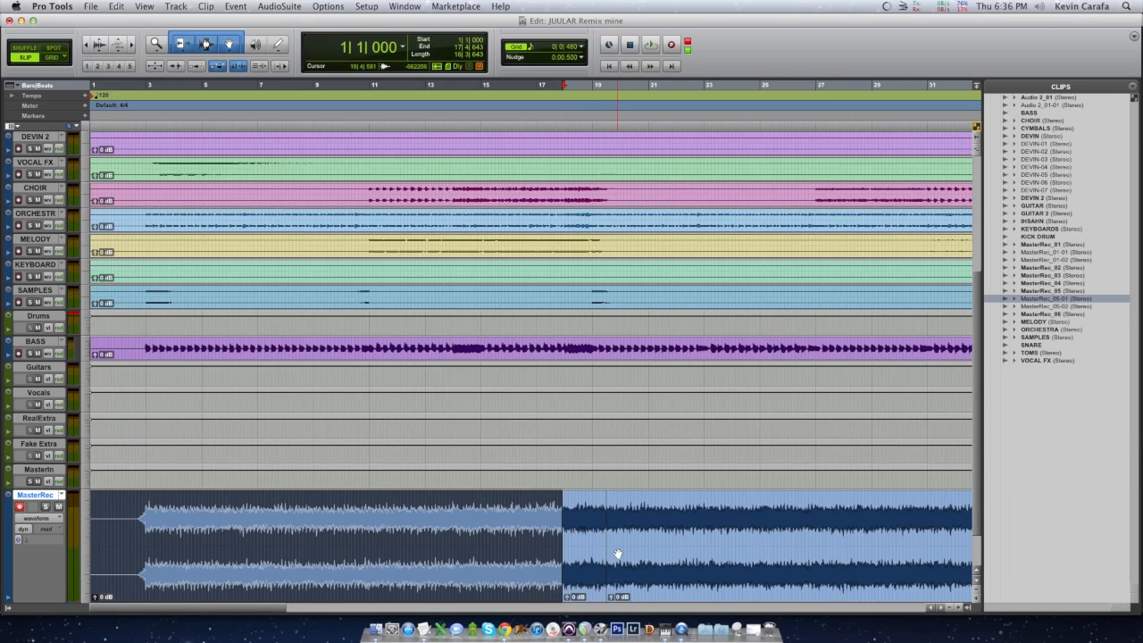
Step: Select every clip on the MasterRec track from start to end and consolidate them into a single clip
key("r")
key("r")
left_click(419, 576)
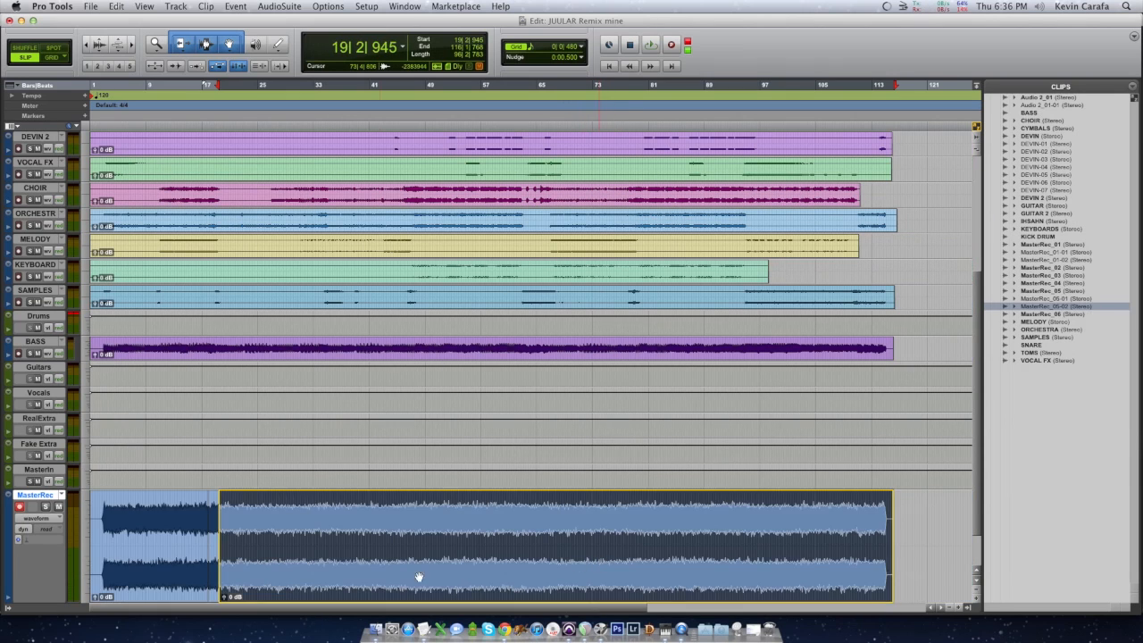
left_click(185, 582, "shift")
key("alt+shift+3")
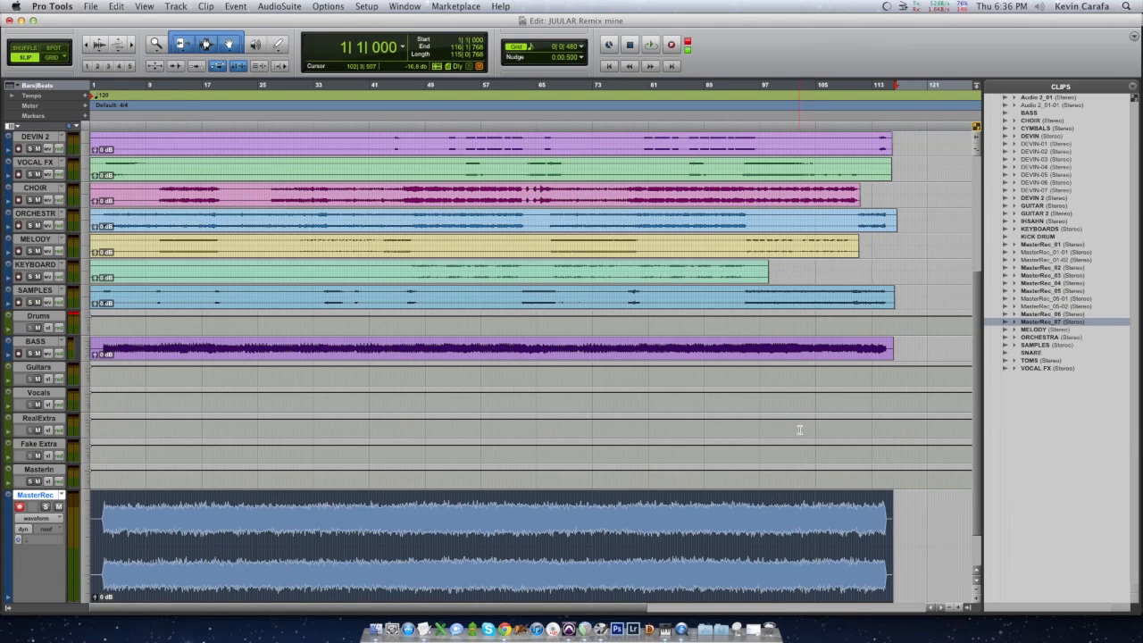
Step: Show the Mix window and select the Master 1 track
key("super+equal")
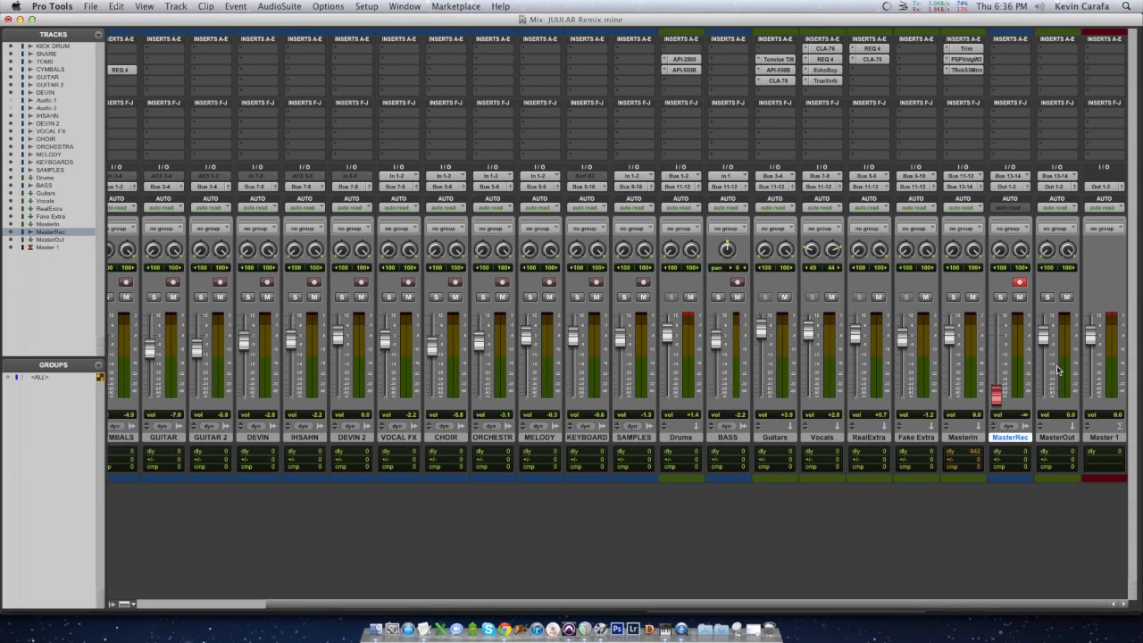
left_click(1112, 320)
left_click(1119, 438)
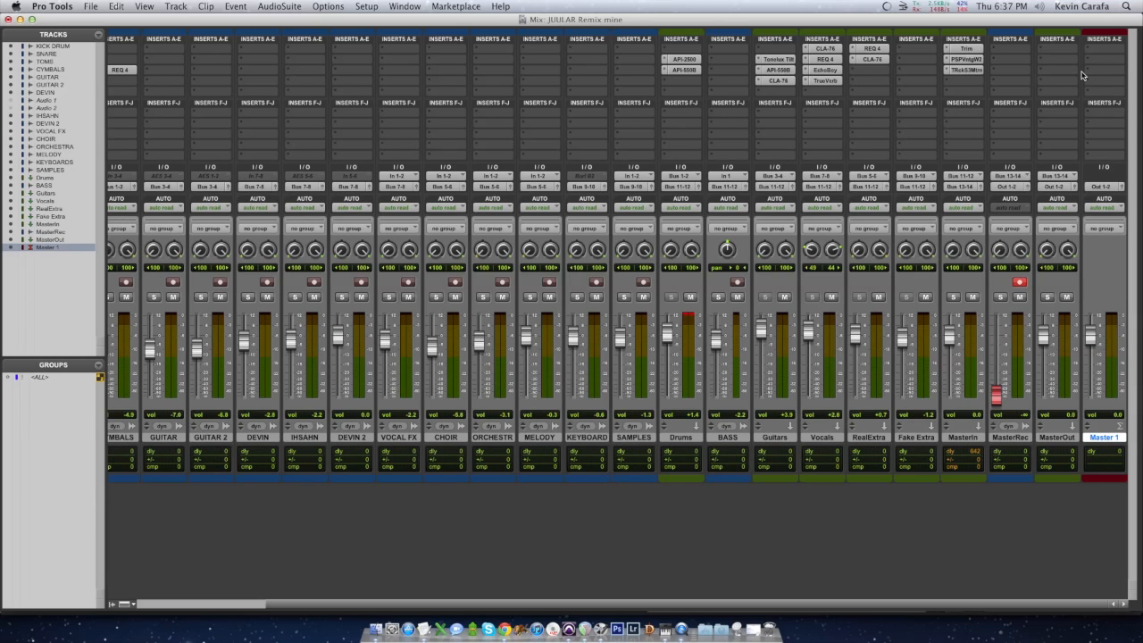
Step: Try the Master 1 fader and reset it to 0.0, and inspect the Trim plug-in on MasterIn
left_click_drag(1089, 326, 1088, 243)
left_click(1090, 332, "alt")
left_click(965, 48)
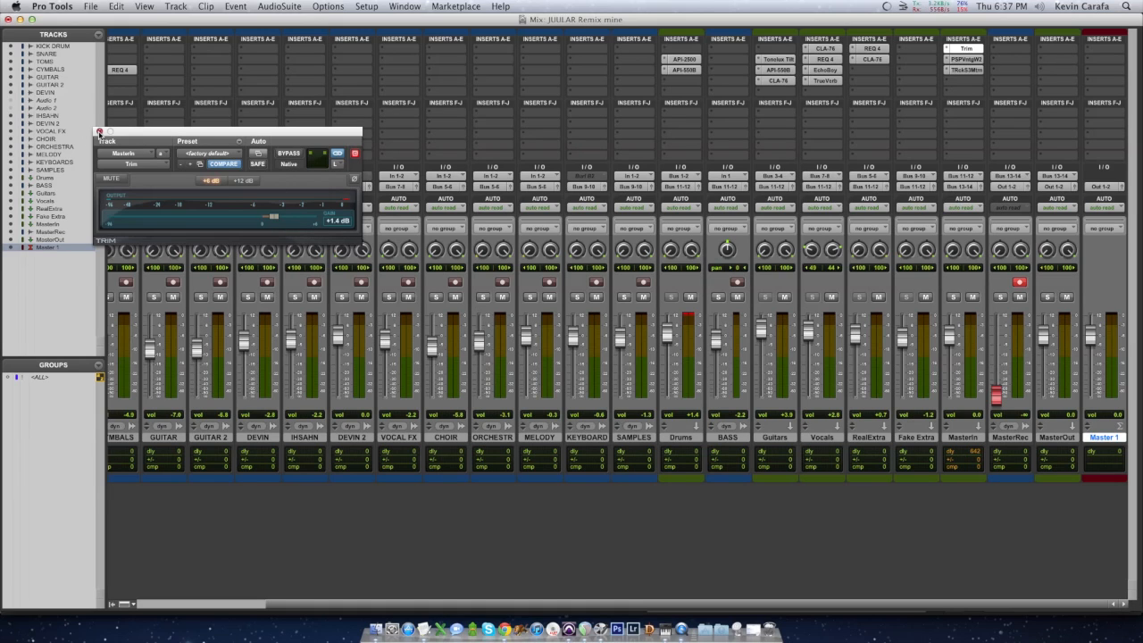
left_click(99, 133)
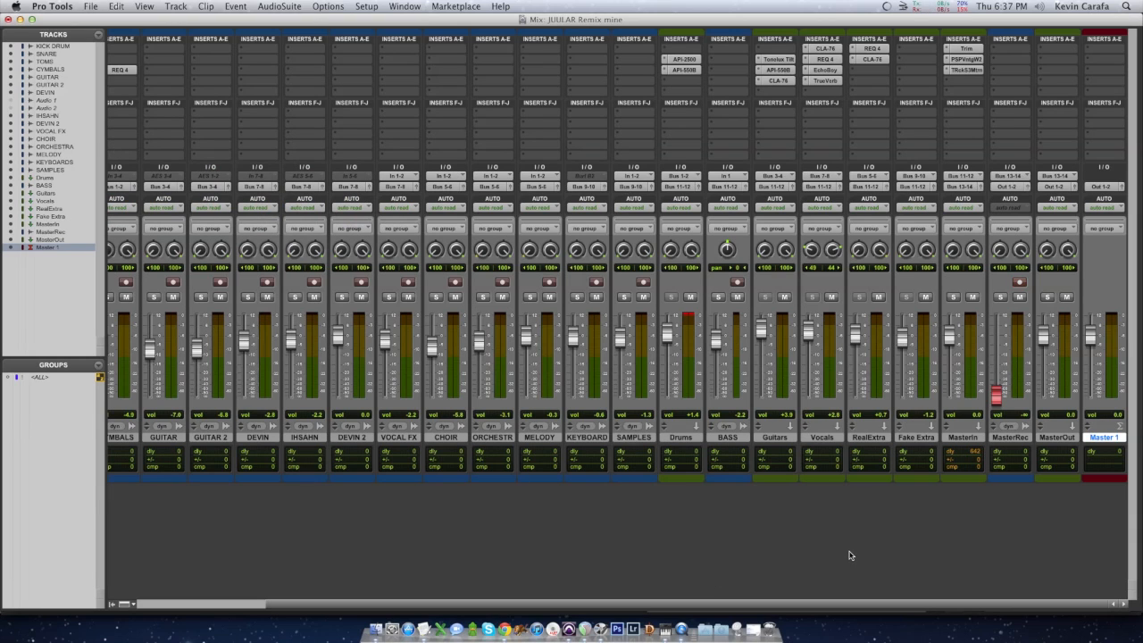